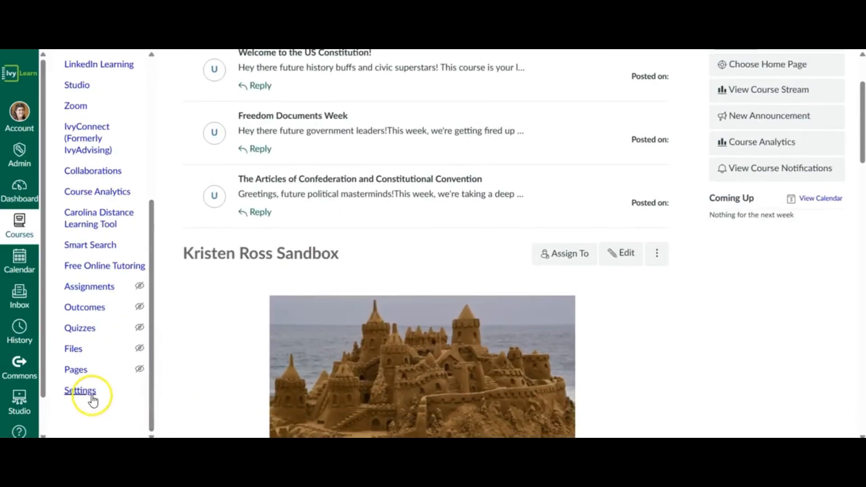
# Open the SAND 101 course's Navigation settings and locate UDOIT Accessibility among the items hidden from students.
pyautogui.click(90, 395)
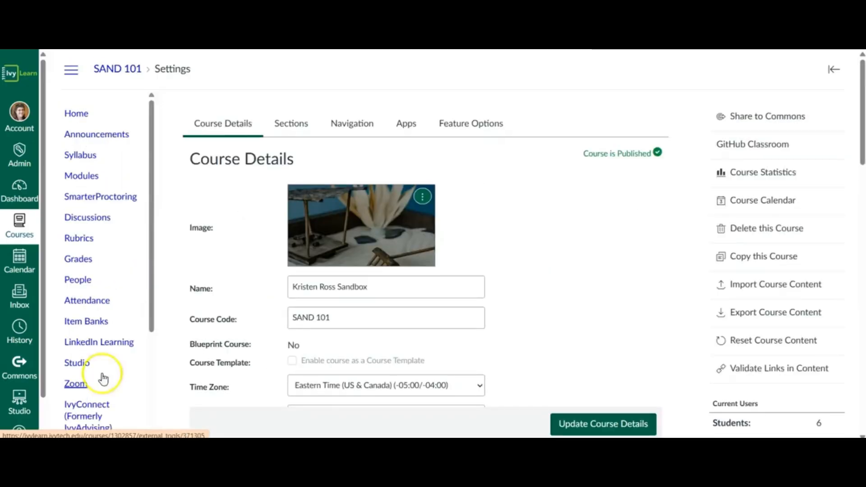
pyautogui.click(359, 132)
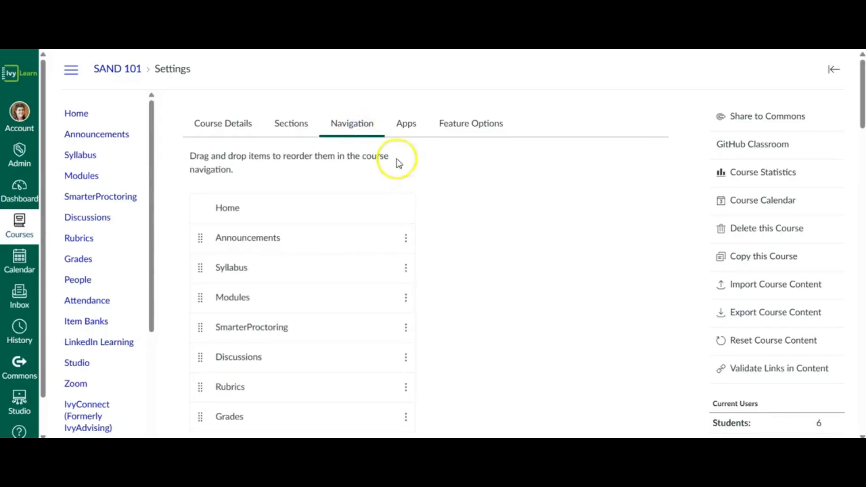
pyautogui.scroll(-2, 511, 279)
pyautogui.scroll(-3, 512, 282)
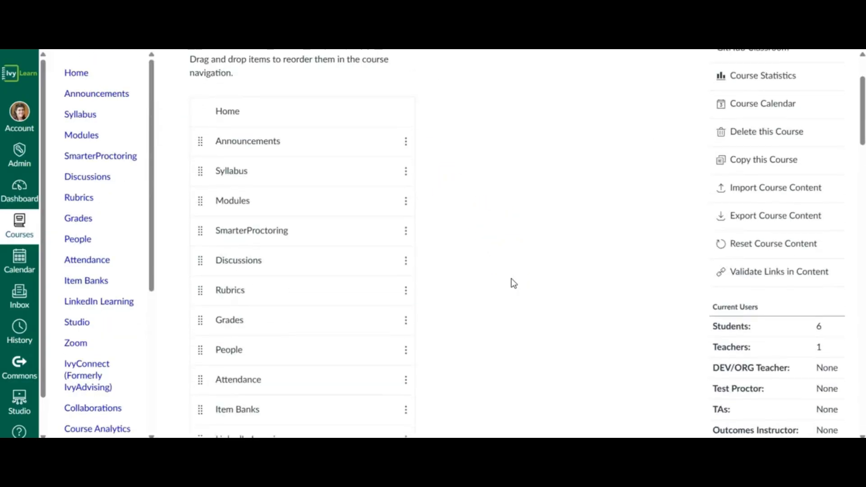
pyautogui.scroll(-7, 513, 283)
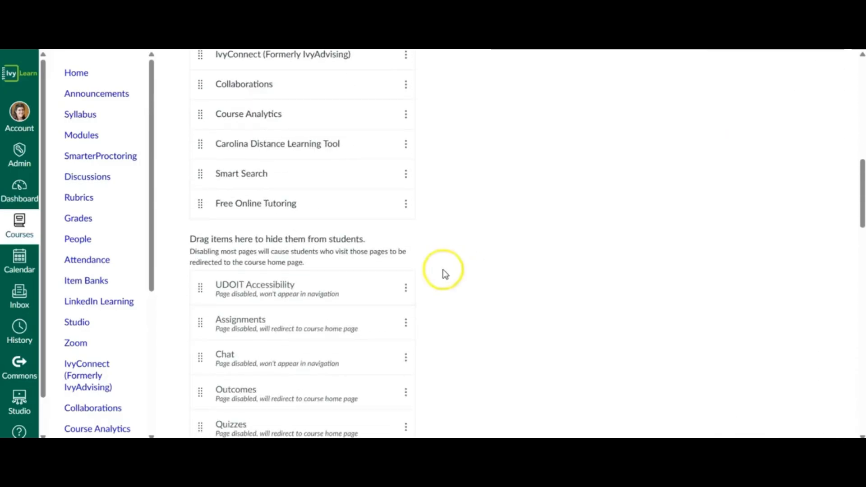
pyautogui.scroll(-1, 381, 249)
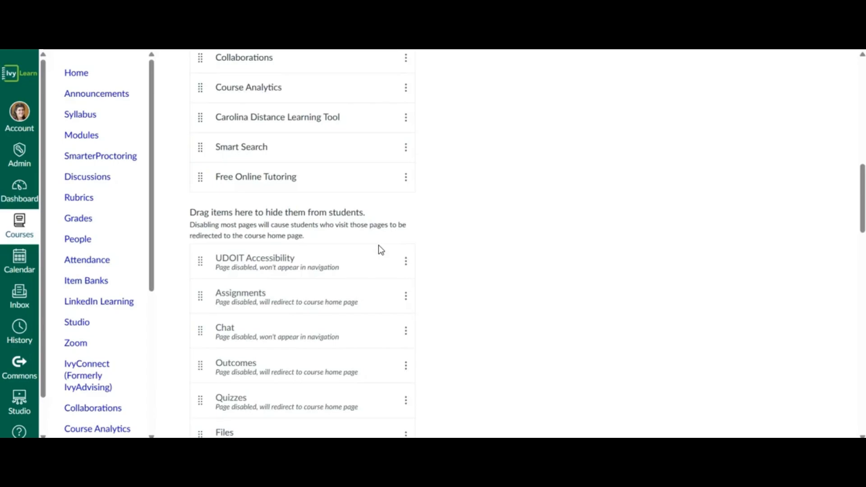
pyautogui.scroll(-2, 380, 249)
pyautogui.scroll(-11, 380, 251)
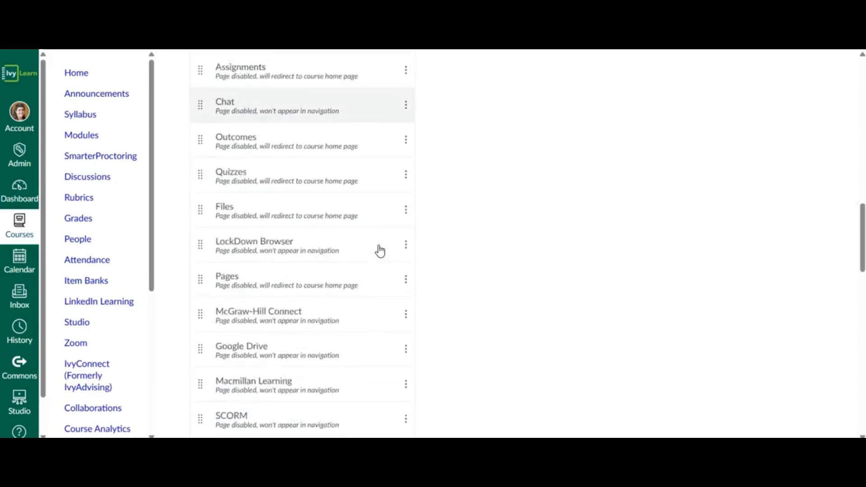
pyautogui.scroll(13, 380, 251)
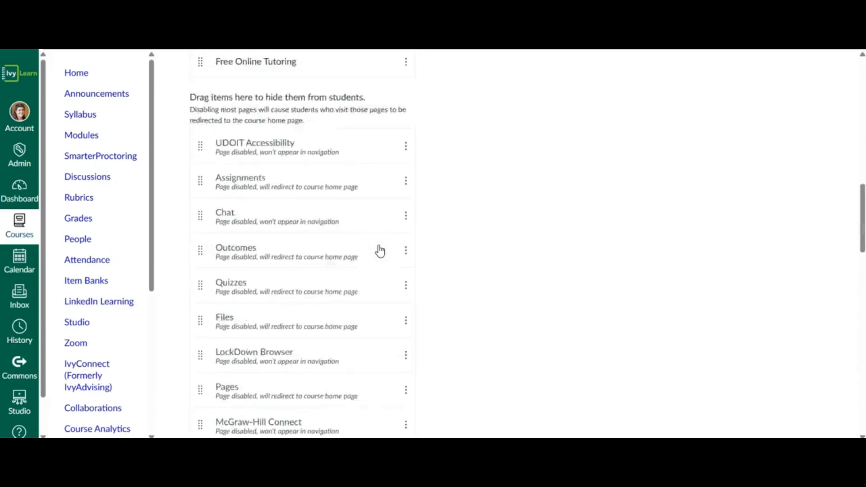
# Move UDOIT Accessibility from the hidden items into the active course navigation, between Item Banks and LinkedIn Learning, and save the navigation.
pyautogui.click(454, 261)
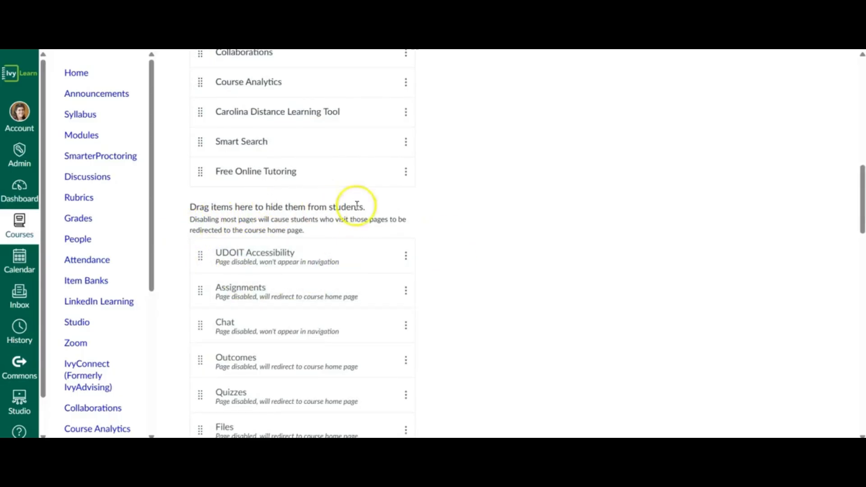
pyautogui.click(408, 256)
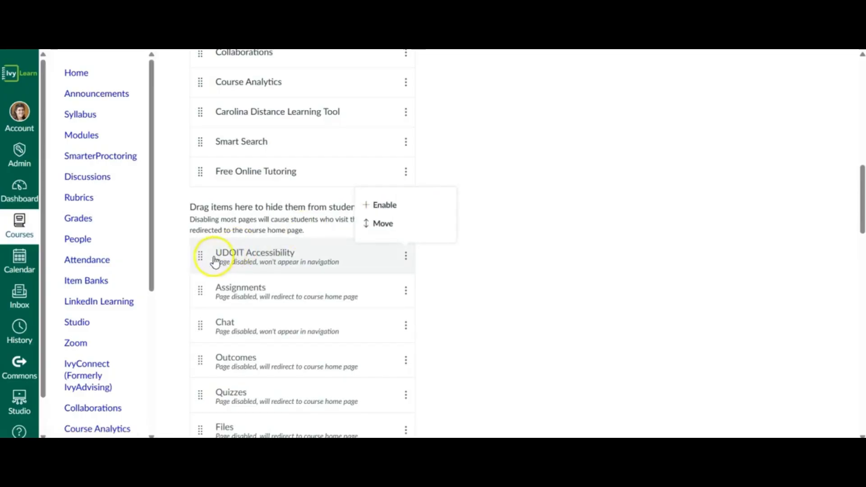
pyautogui.moveTo(201, 260); pyautogui.dragTo(232, 156)
pyautogui.scroll(-15, 489, 324)
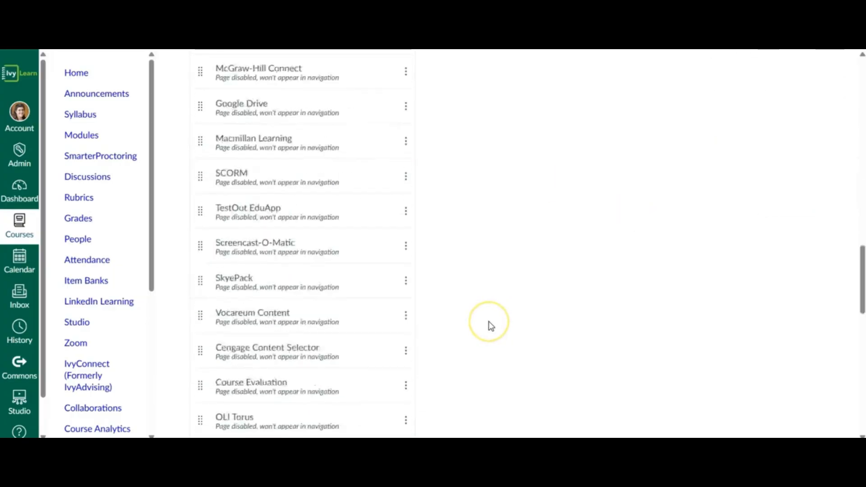
pyautogui.click(206, 387)
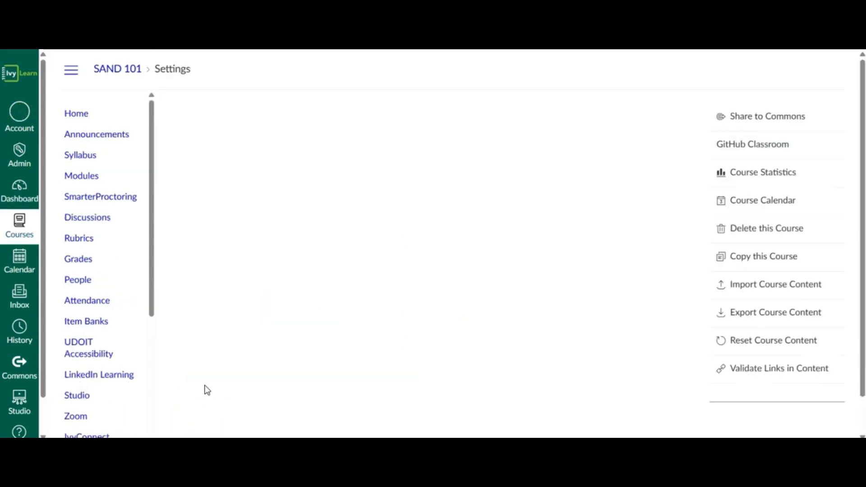
# Open UDOIT Accessibility from the course navigation and review its scorecard, content summary and course files summary.
pyautogui.scroll(-3, 113, 354)
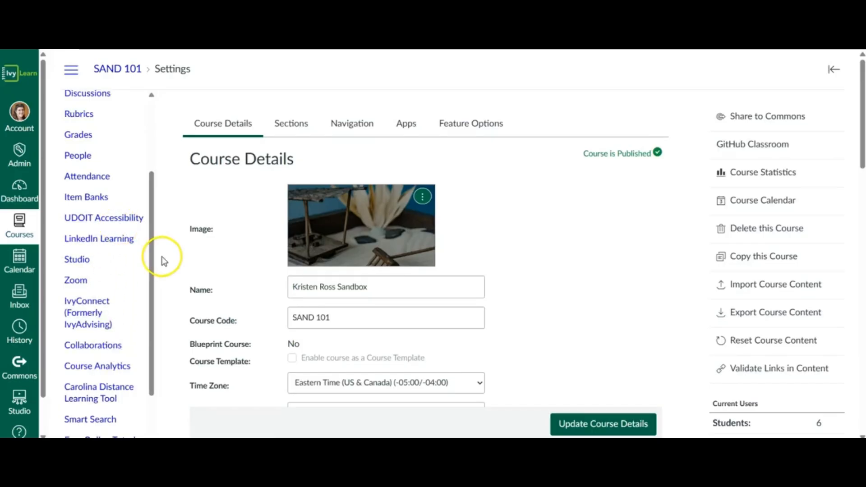
pyautogui.click(128, 220)
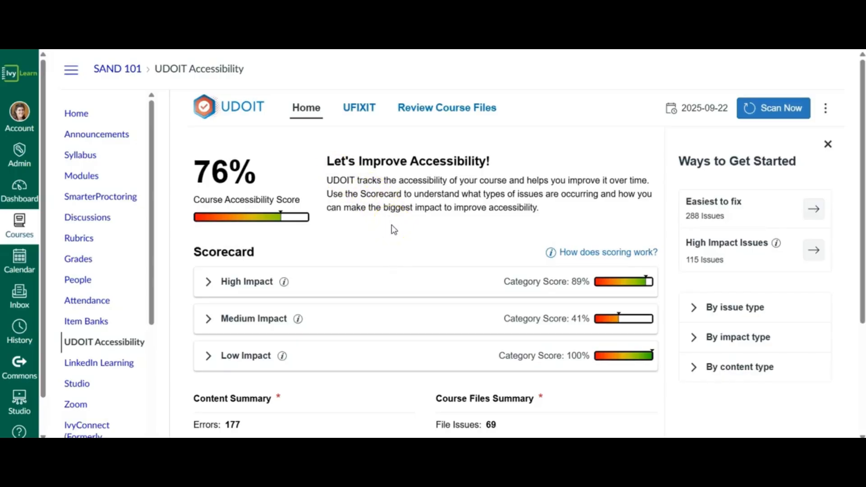
pyautogui.scroll(-2, 394, 229)
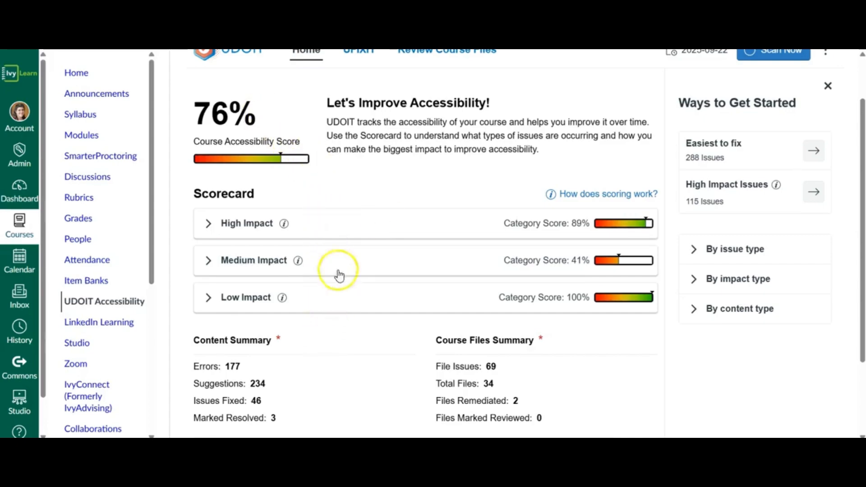
pyautogui.scroll(-2, 325, 327)
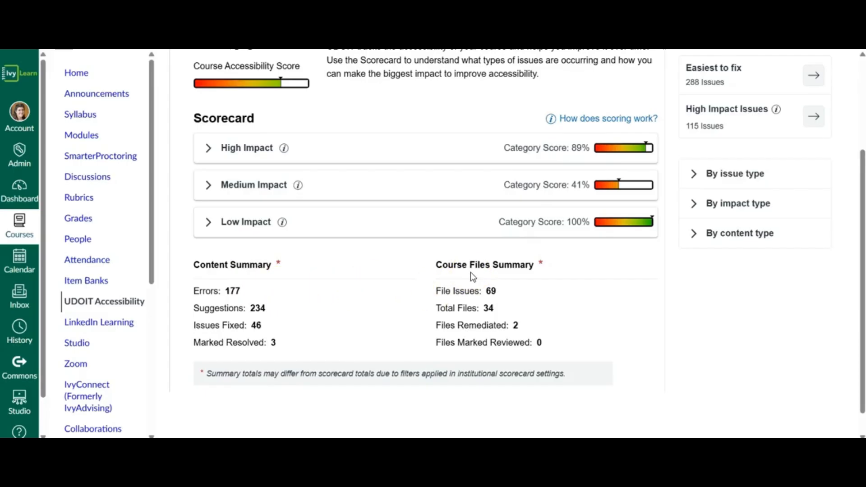
pyautogui.scroll(1, 470, 272)
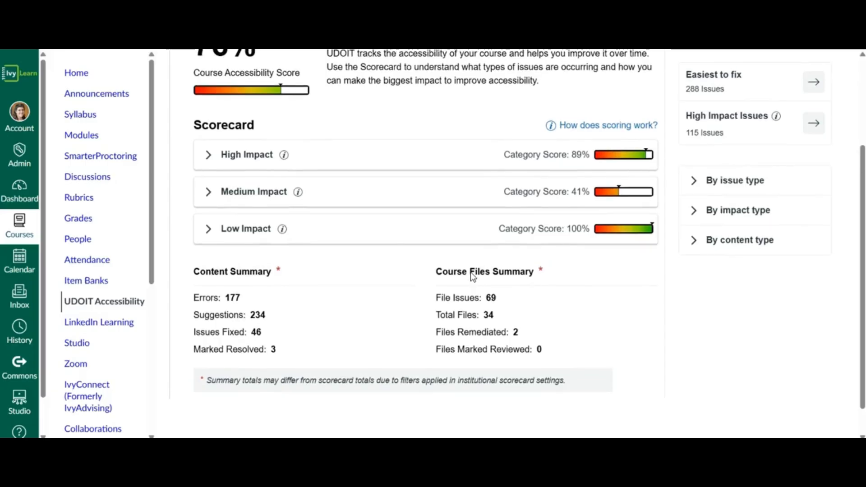
pyautogui.scroll(3, 470, 272)
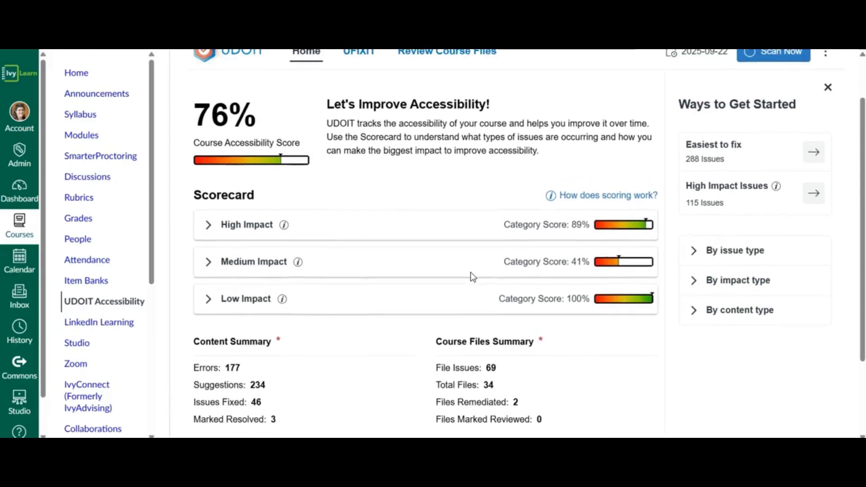
pyautogui.scroll(-1, 470, 272)
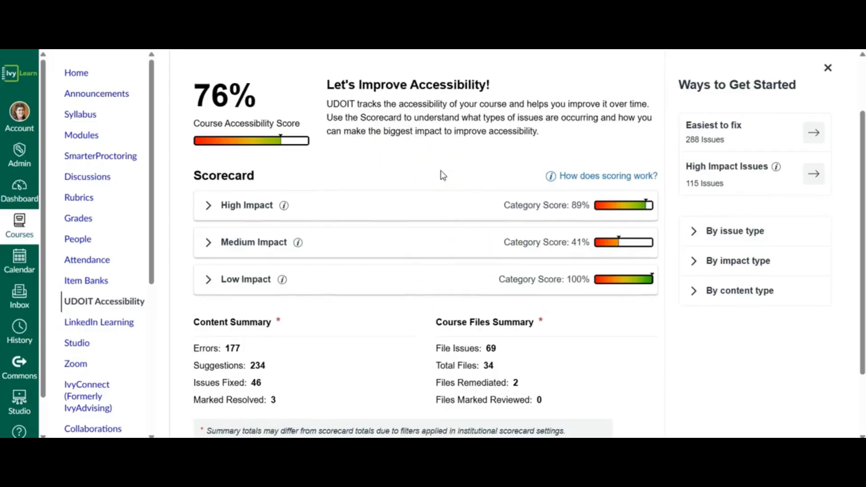
pyautogui.scroll(3, 440, 170)
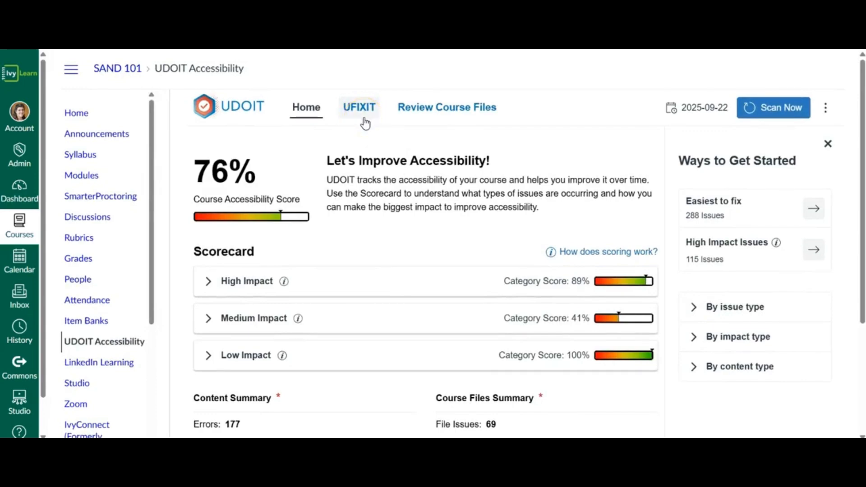
# Go to the UFIXIT issue list and bring up its filter options.
pyautogui.click(419, 121)
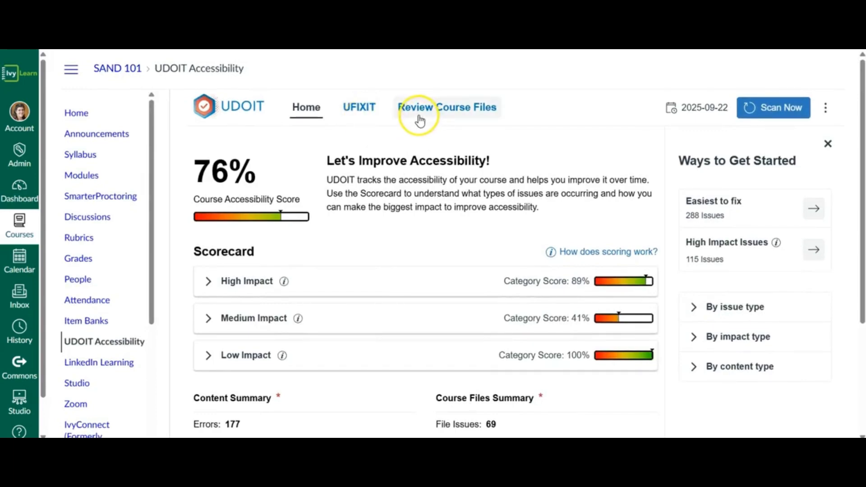
pyautogui.click(359, 113)
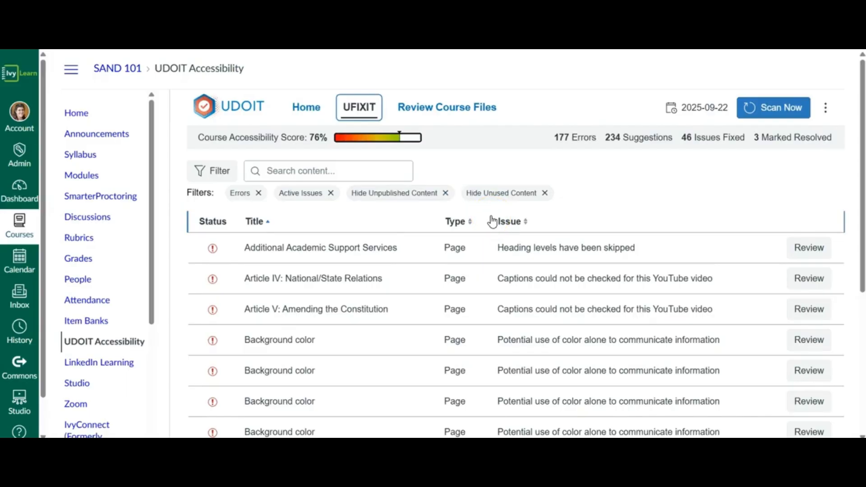
pyautogui.click(207, 180)
pyautogui.click(207, 179)
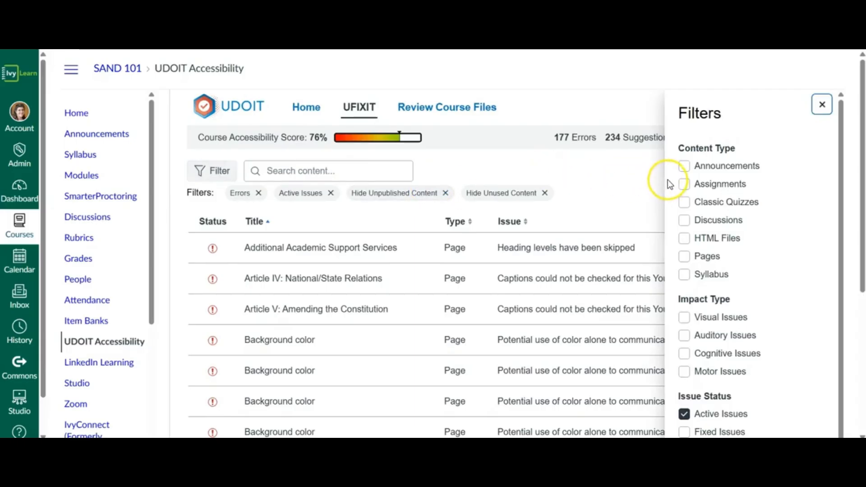
# Examine the UFIXIT filters for content type, impact type, issue status, issue severity and hidden or easiest content.
pyautogui.scroll(-3, 534, 296)
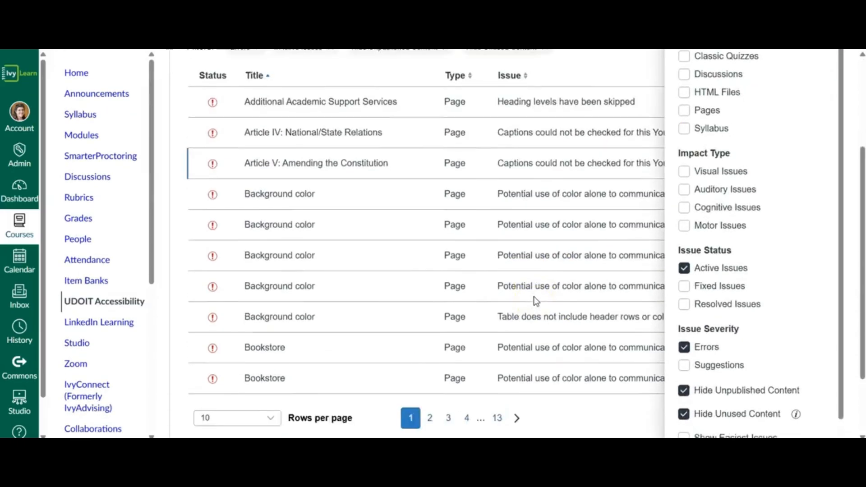
pyautogui.scroll(-2, 534, 296)
pyautogui.scroll(5, 534, 296)
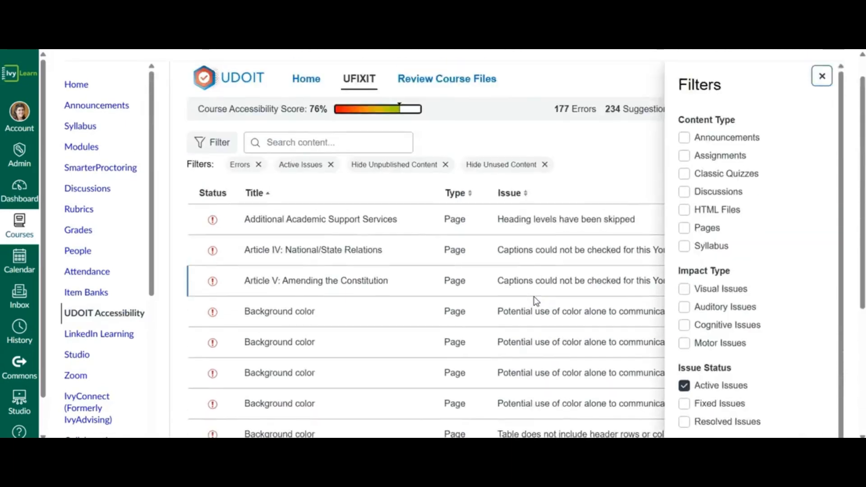
pyautogui.scroll(1, 534, 297)
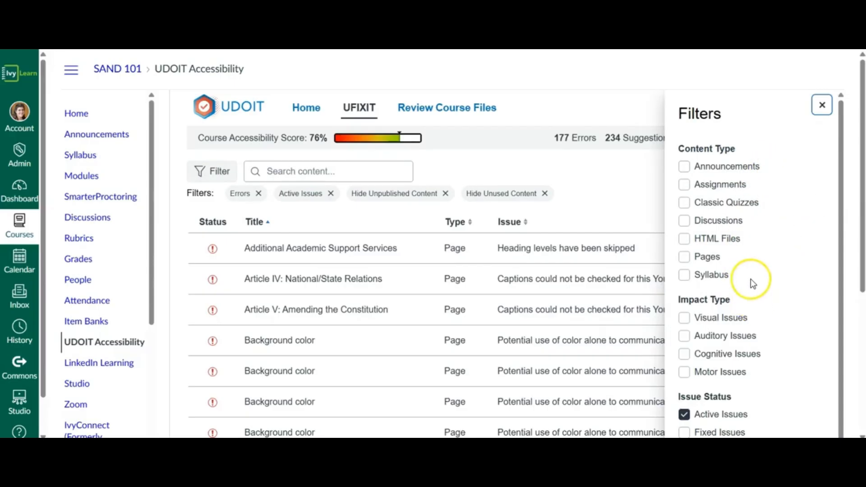
pyautogui.scroll(-2, 751, 280)
pyautogui.scroll(-2, 752, 281)
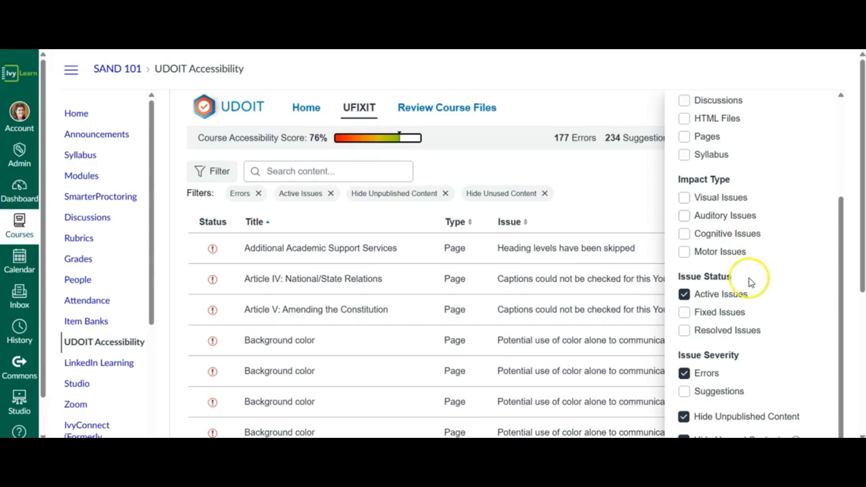
pyautogui.scroll(-1, 749, 283)
pyautogui.scroll(-2, 749, 283)
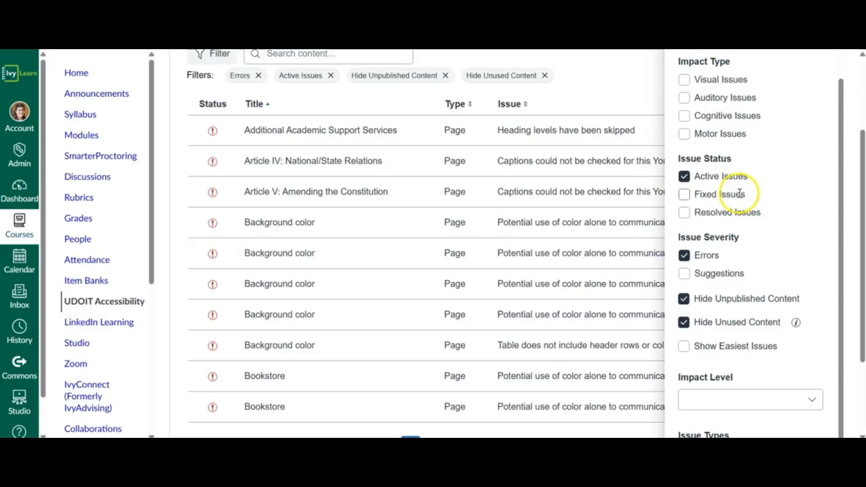
pyautogui.scroll(-2, 760, 242)
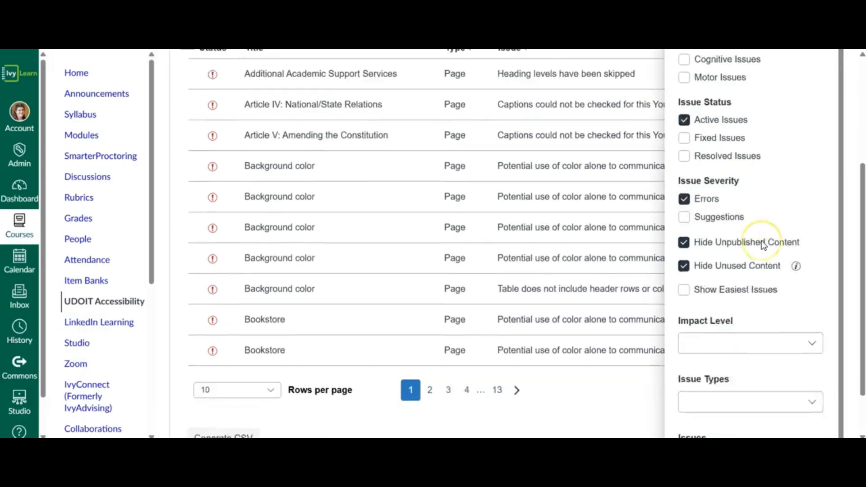
pyautogui.scroll(-1, 761, 240)
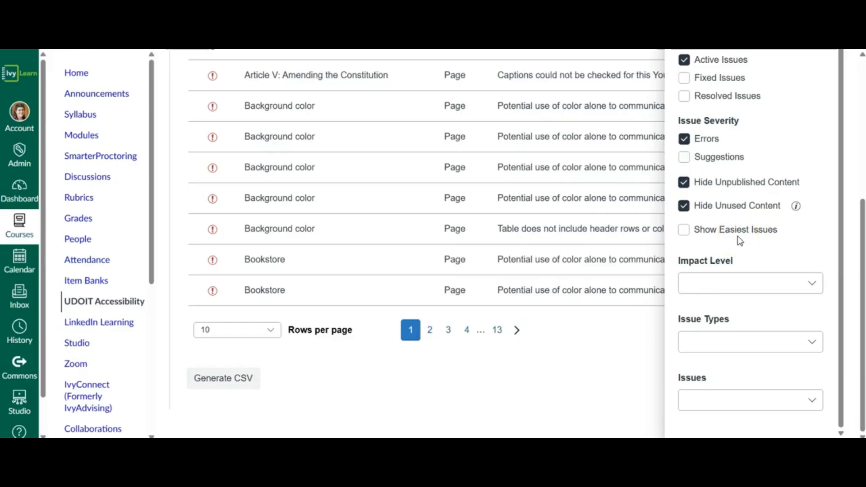
# Examine the options of the Impact Level and Issue Types filters without selecting any.
pyautogui.click(799, 290)
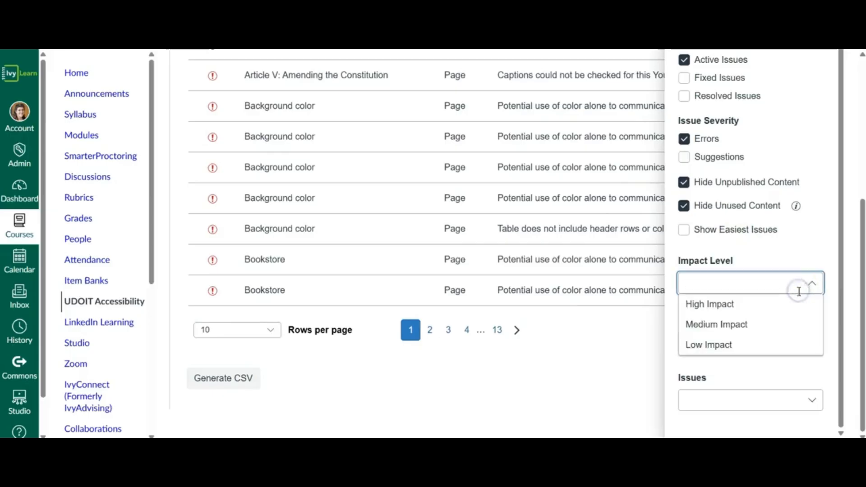
pyautogui.click(797, 293)
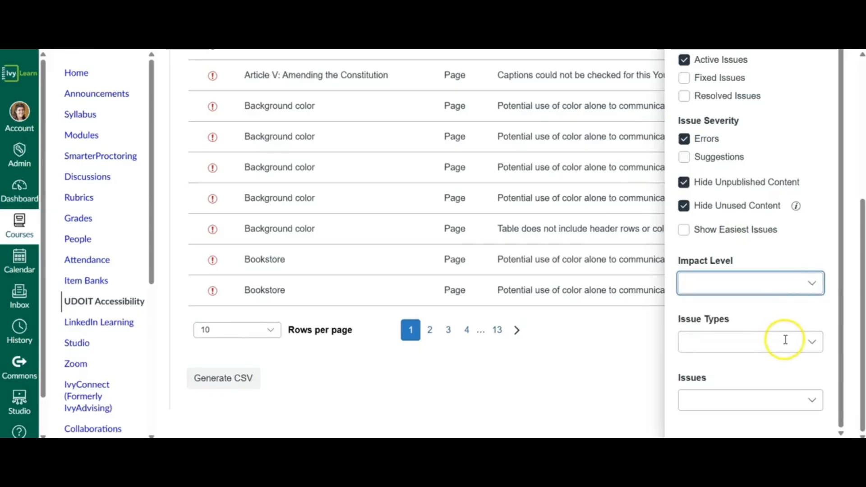
pyautogui.click(786, 341)
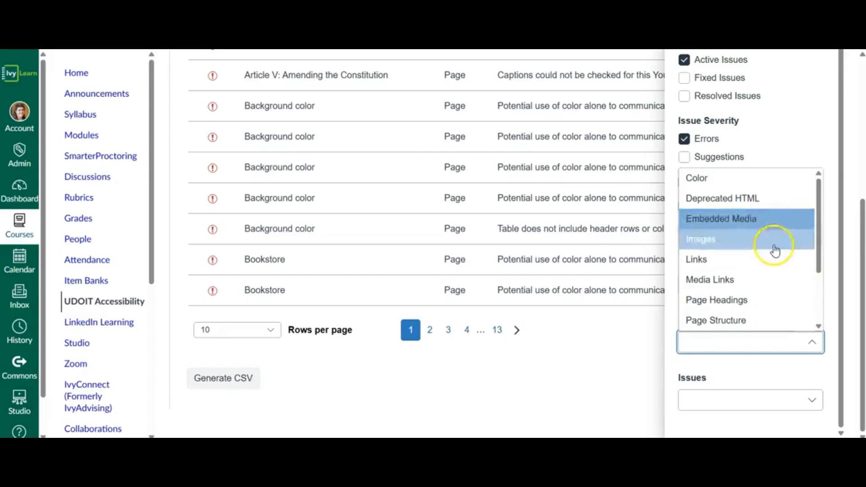
pyautogui.scroll(-2, 774, 250)
pyautogui.scroll(4, 773, 251)
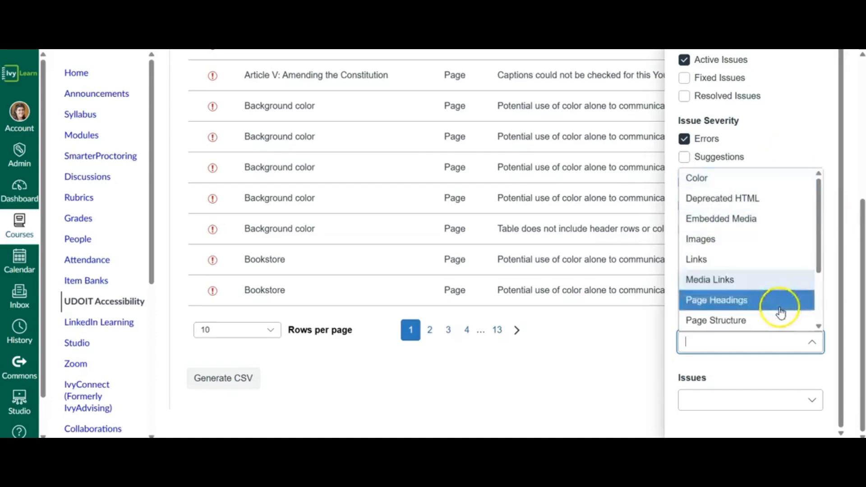
pyautogui.click(833, 307)
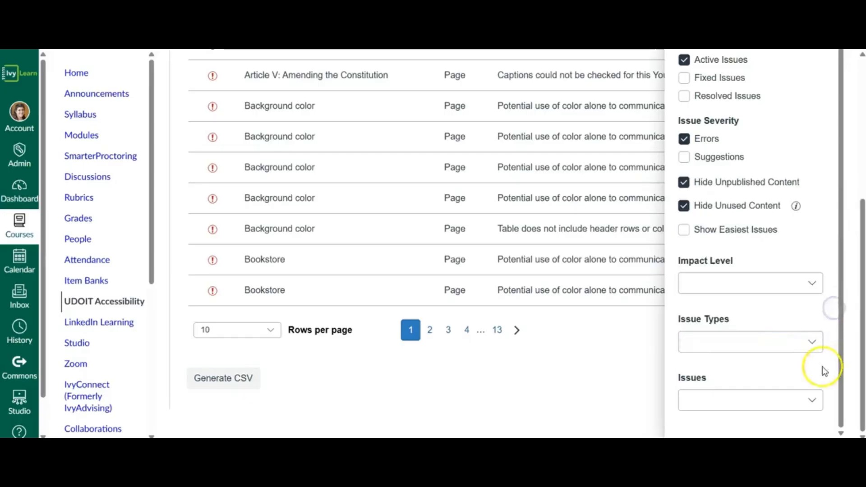
# Look through the specific accessibility problems offered by the Issues filter, then close the filters without changing them.
pyautogui.click(804, 409)
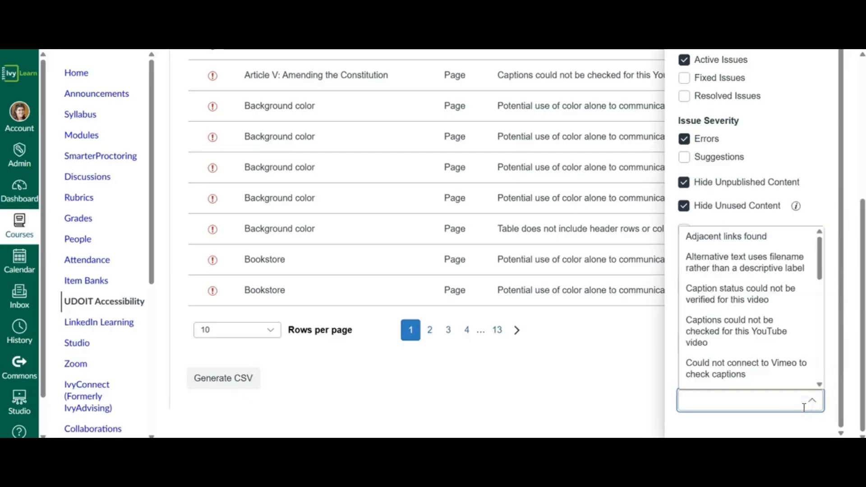
pyautogui.scroll(-1, 805, 358)
pyautogui.scroll(1, 806, 359)
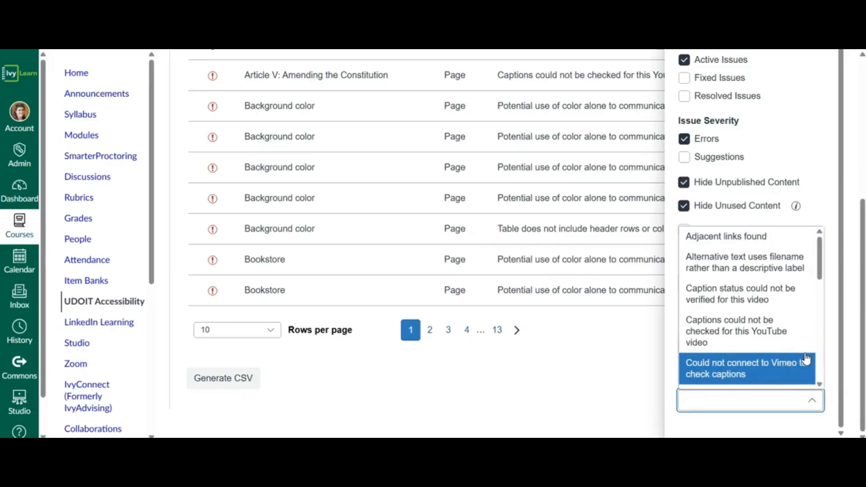
pyautogui.scroll(-1, 806, 359)
pyautogui.scroll(1, 806, 358)
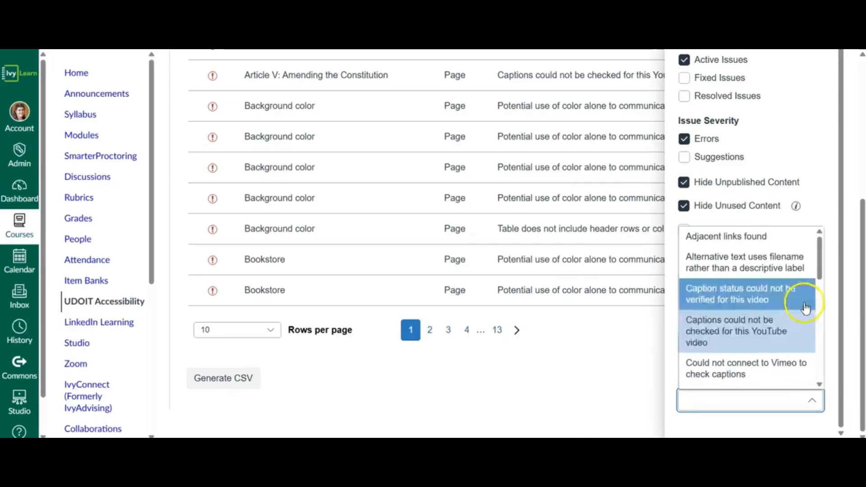
pyautogui.scroll(-3, 806, 343)
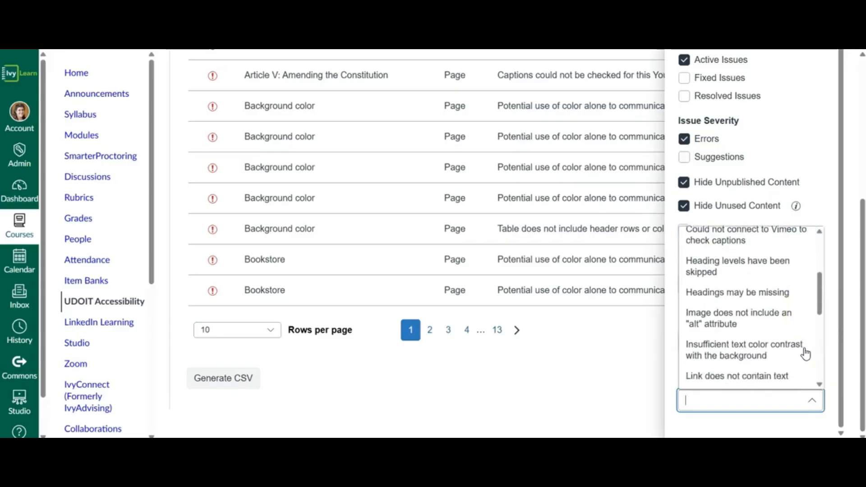
pyautogui.scroll(-1, 806, 354)
pyautogui.scroll(-5, 779, 376)
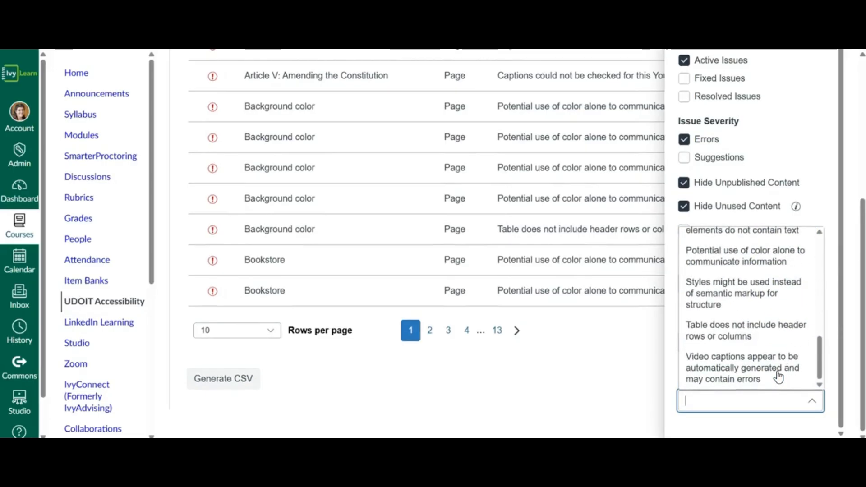
pyautogui.scroll(1, 783, 246)
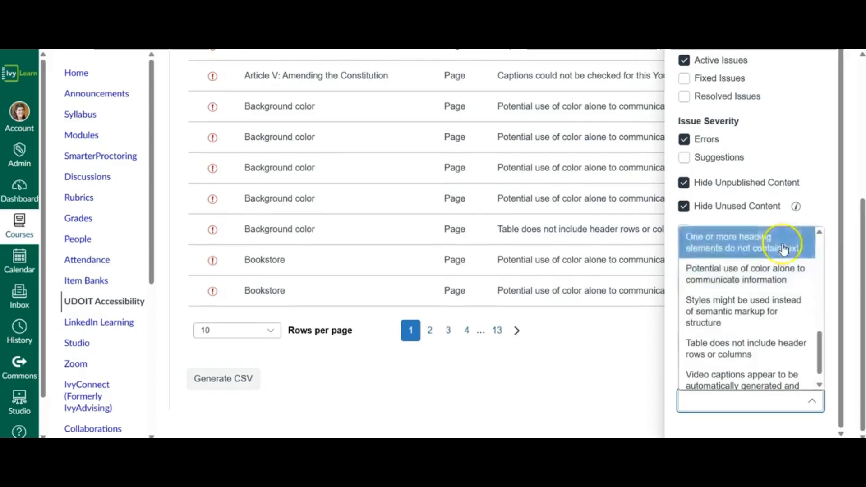
pyautogui.click(834, 367)
pyautogui.scroll(3, 830, 315)
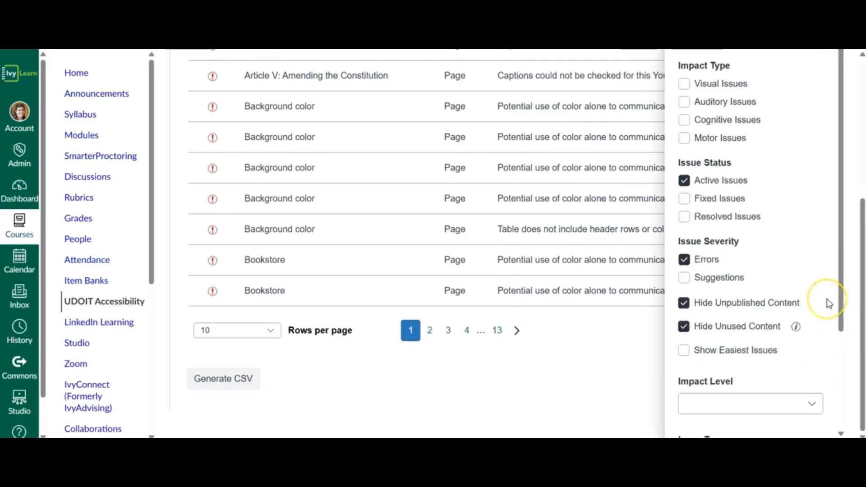
pyautogui.scroll(5, 826, 298)
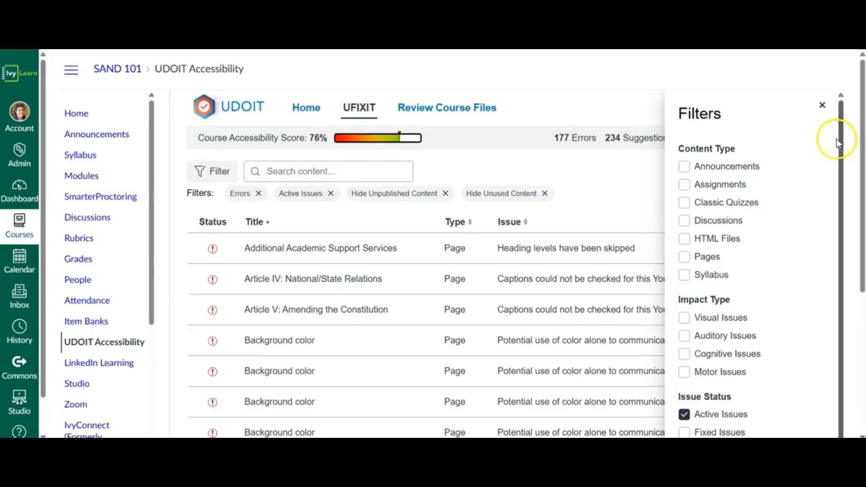
pyautogui.click(822, 106)
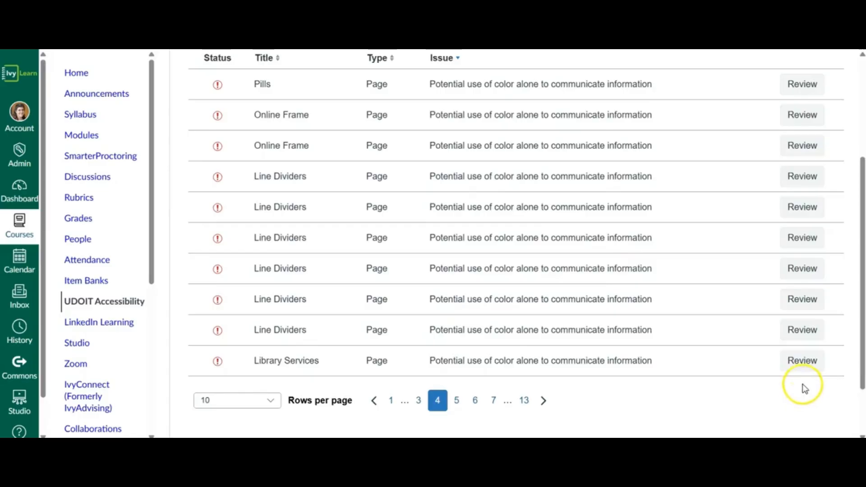
# Open the color-alone issue on the Library Services page for review and read its guidance, fix options and preview.
pyautogui.click(802, 361)
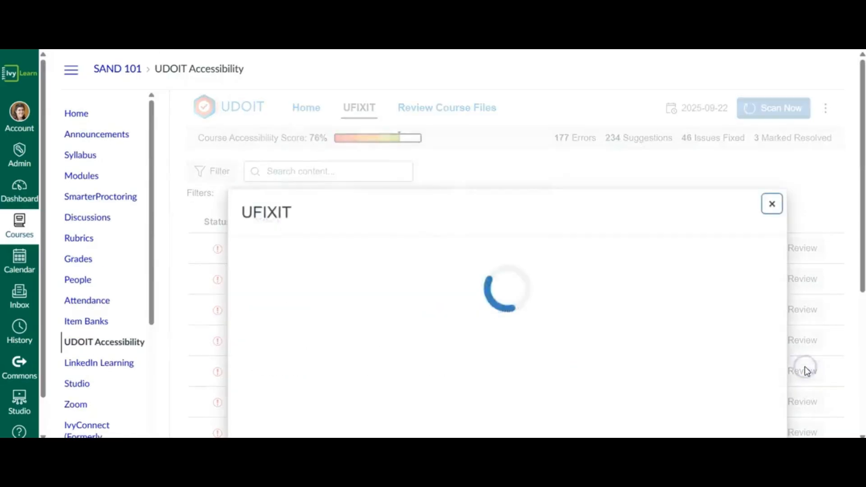
pyautogui.scroll(-1, 644, 222)
pyautogui.scroll(-1, 644, 223)
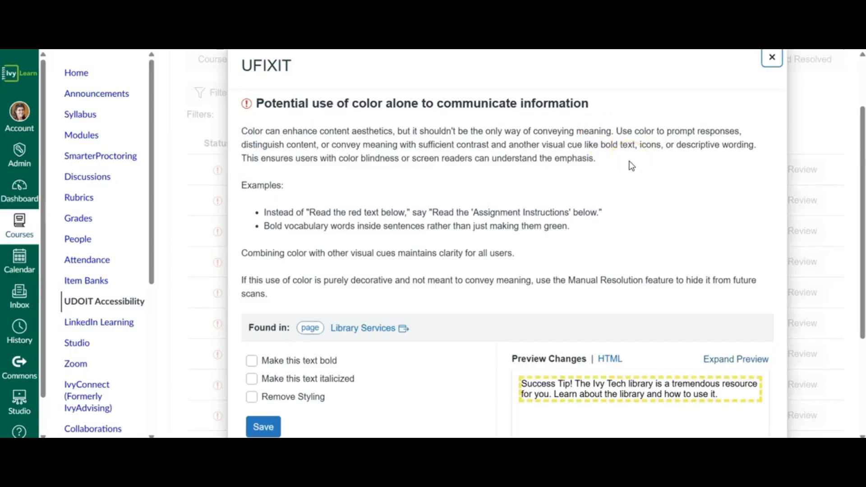
pyautogui.scroll(-2, 631, 166)
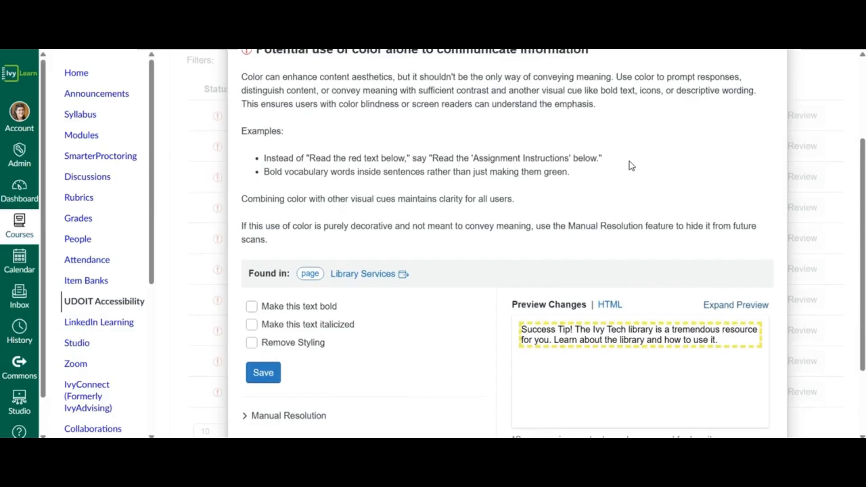
pyautogui.scroll(-3, 631, 166)
pyautogui.scroll(-1, 632, 166)
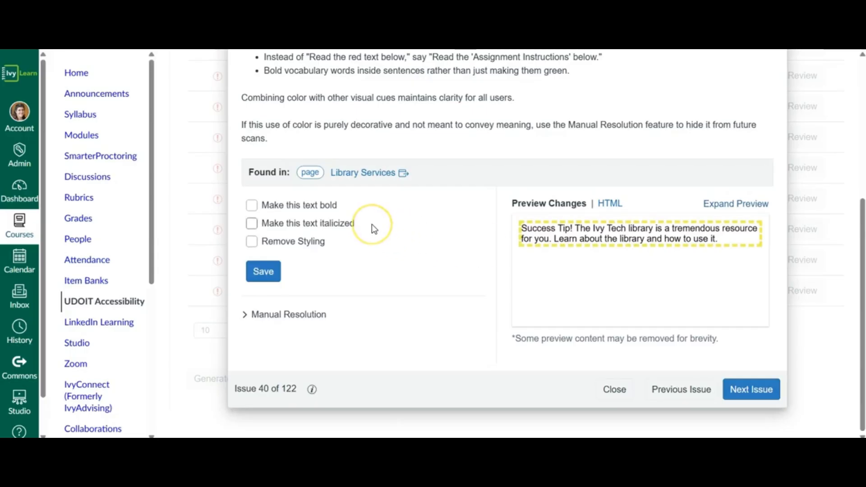
pyautogui.scroll(3, 371, 224)
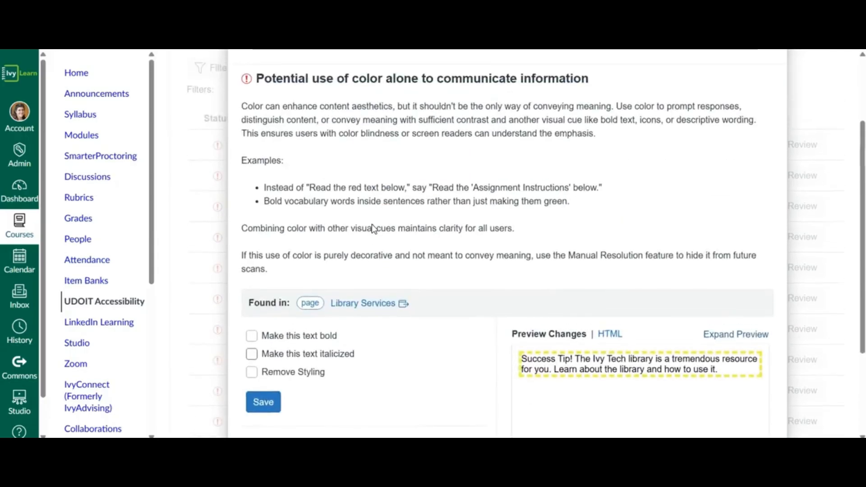
pyautogui.scroll(-1, 372, 223)
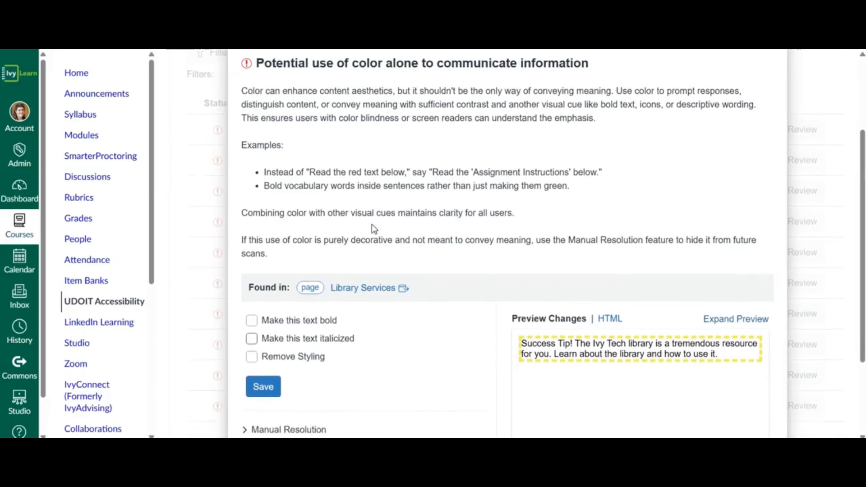
pyautogui.scroll(-3, 372, 224)
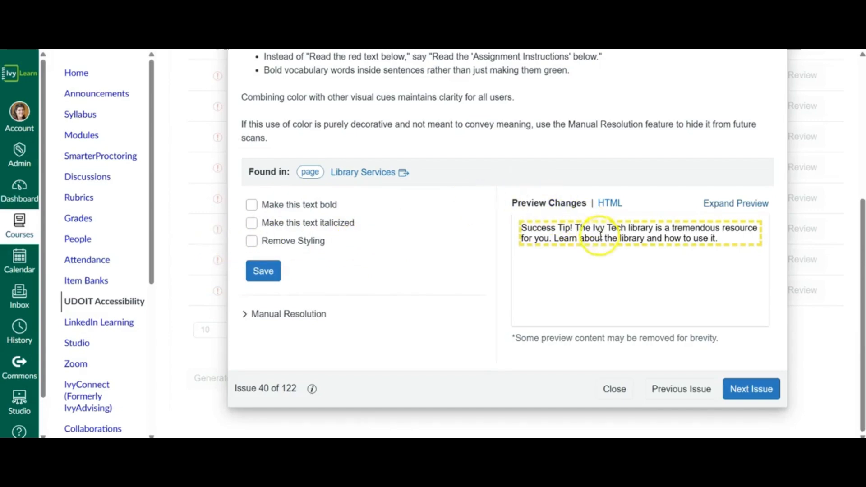
# Make the flagged Library Services success tip text bold and italicized, save the fix and close the issue review.
pyautogui.click(256, 206)
pyautogui.click(253, 224)
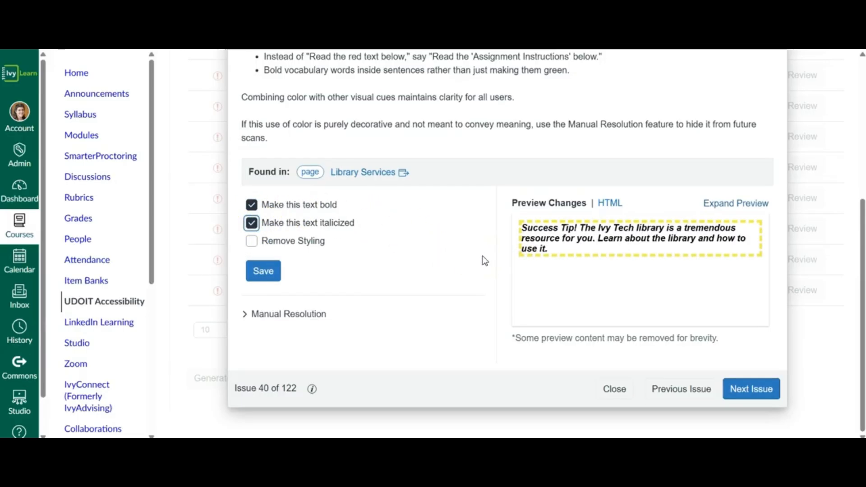
pyautogui.scroll(2, 484, 260)
pyautogui.scroll(2, 484, 260)
pyautogui.scroll(-3, 484, 260)
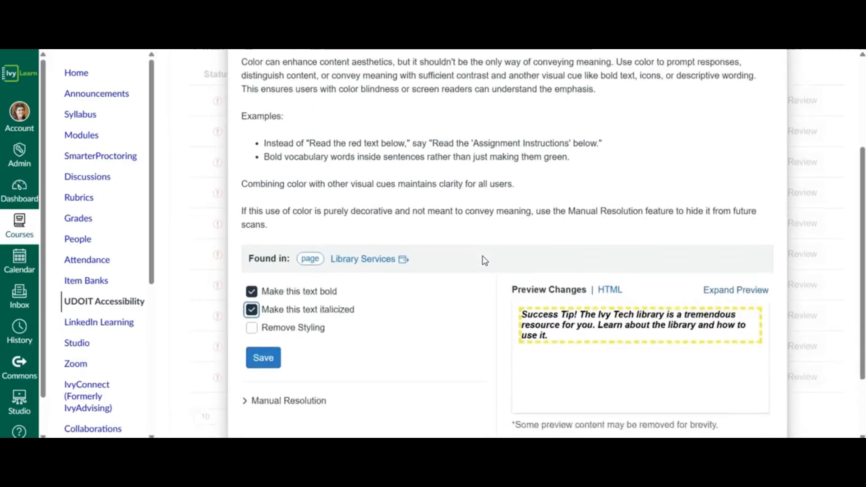
pyautogui.scroll(-1, 483, 261)
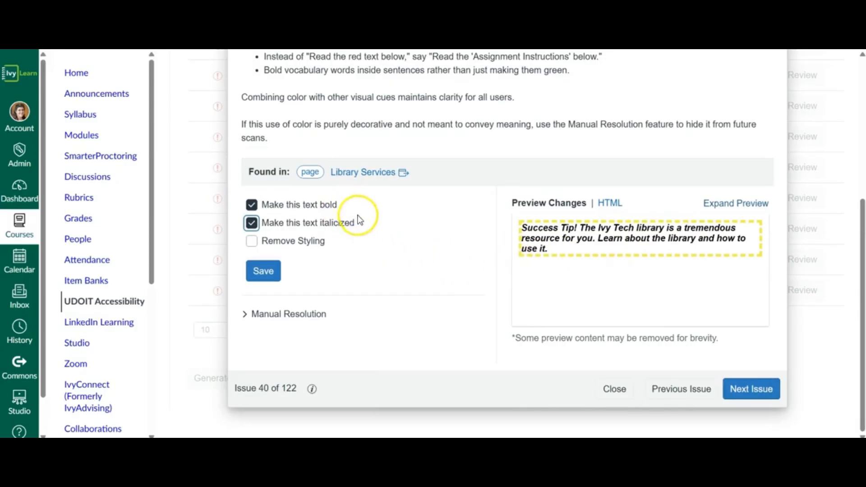
pyautogui.click(262, 272)
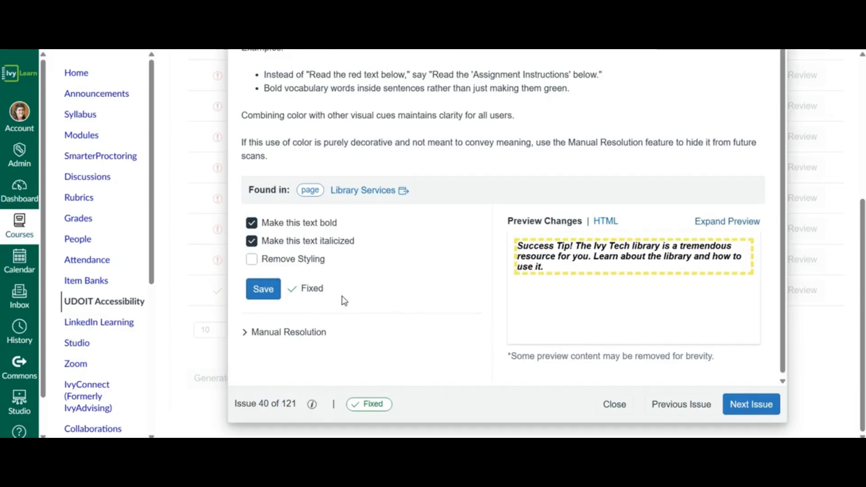
pyautogui.scroll(-1, 342, 296)
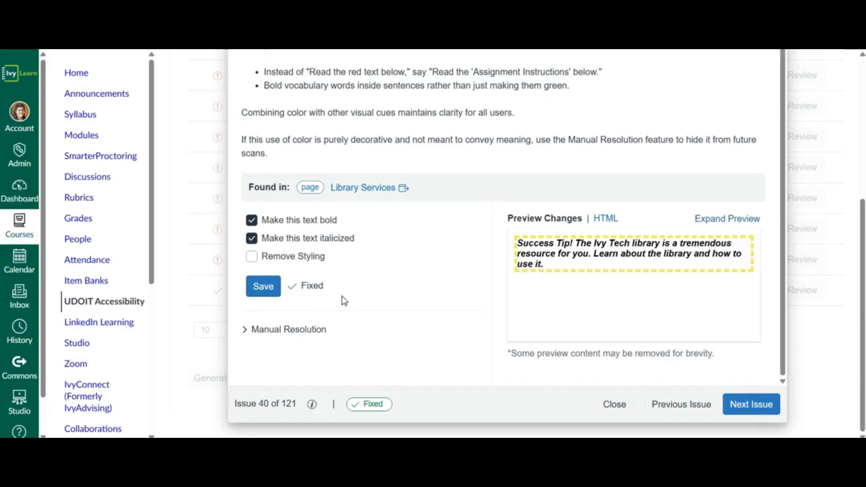
pyautogui.click(736, 391)
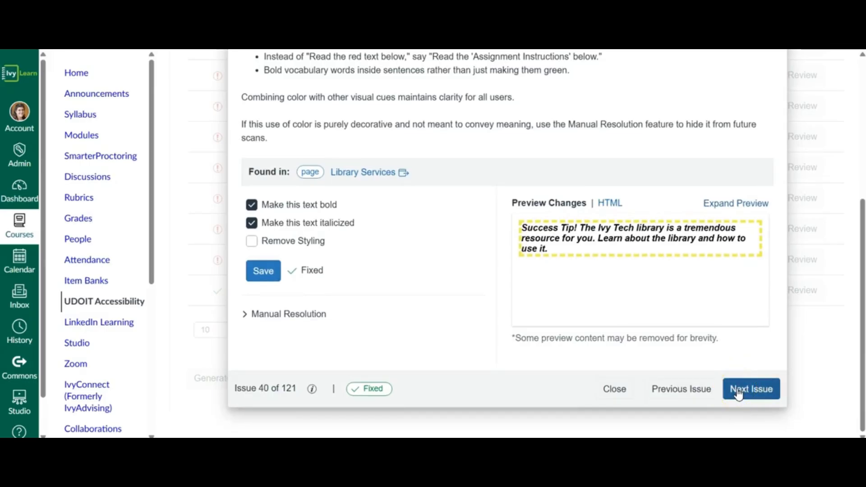
pyautogui.click(621, 397)
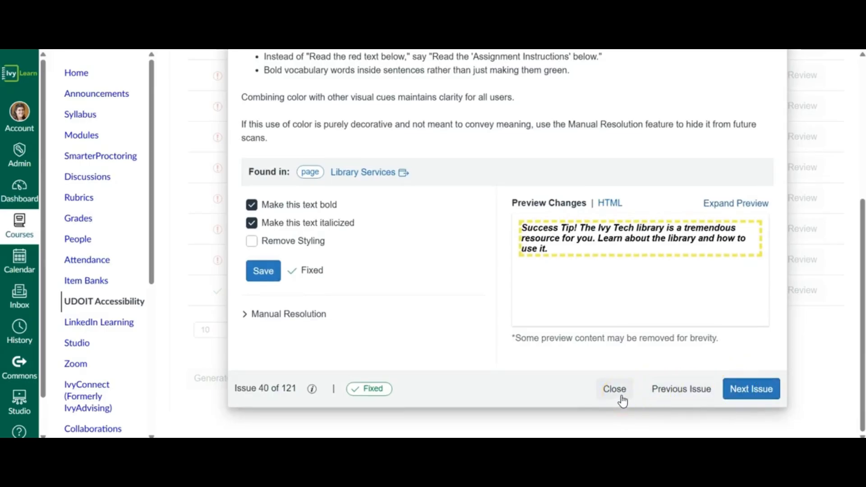
pyautogui.click(621, 399)
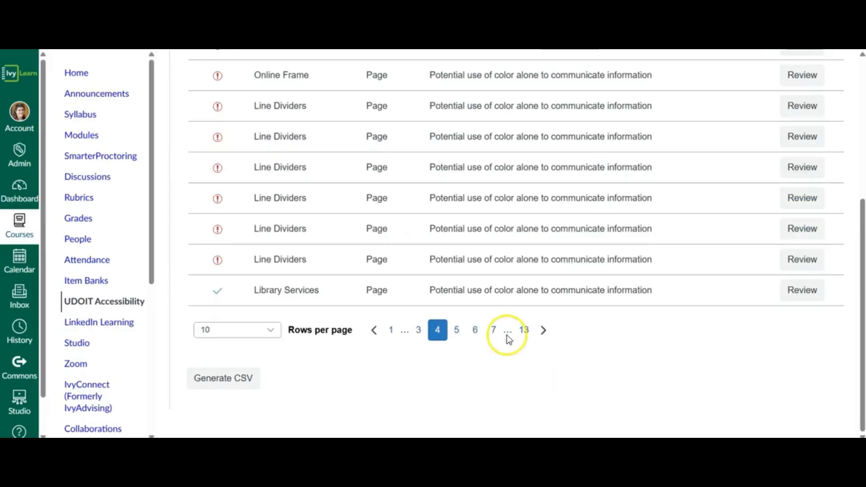
# Check the status of the Library Services entry and the course's error and fixed-issue totals in the issue list.
pyautogui.click(217, 292)
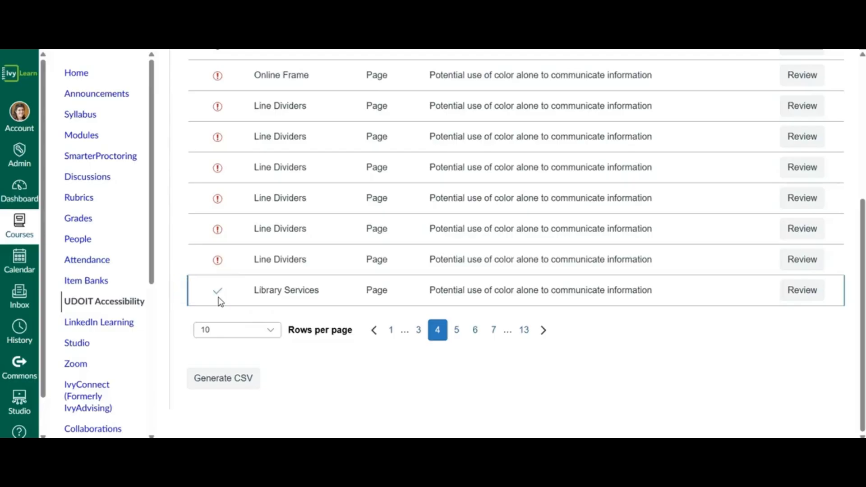
pyautogui.moveTo(408, 450)
pyautogui.scroll(4, 716, 404)
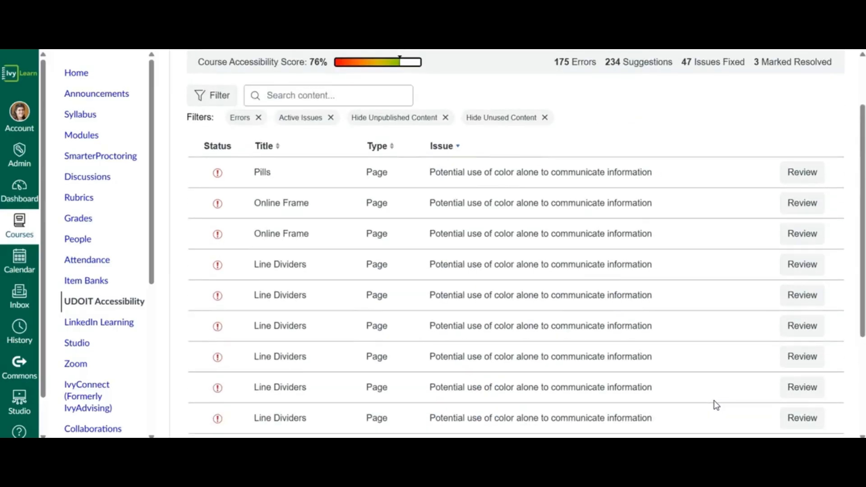
pyautogui.scroll(1, 716, 405)
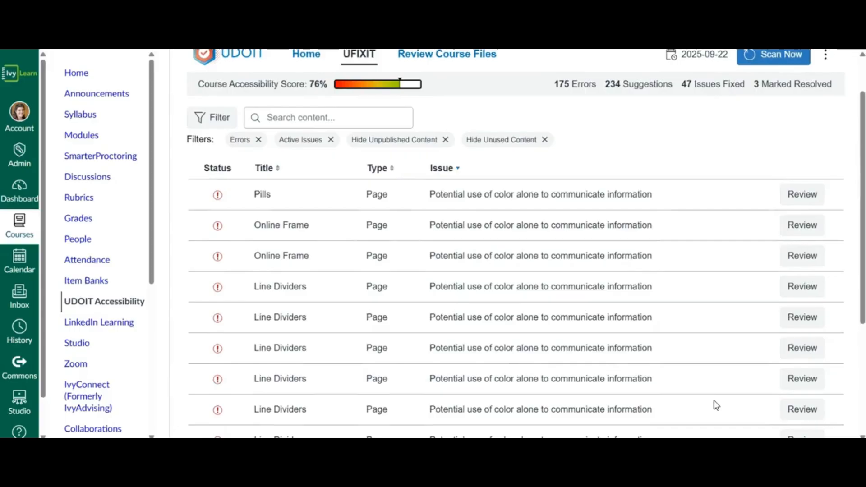
pyautogui.scroll(-4, 716, 404)
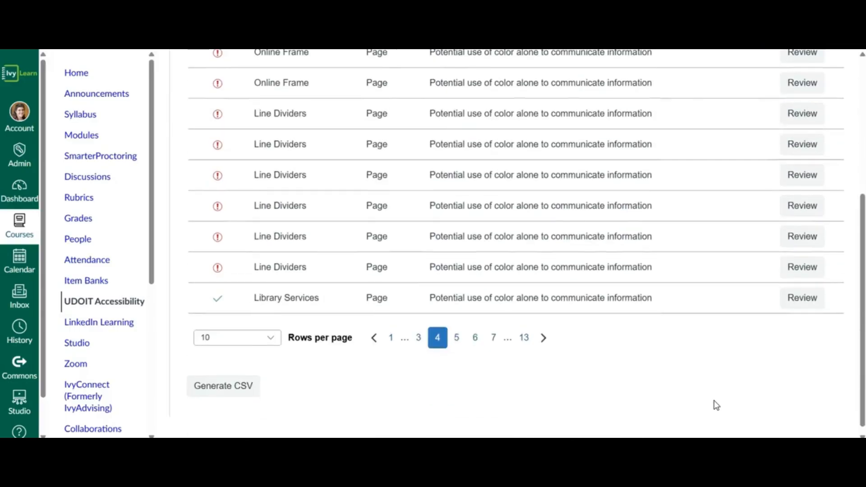
# Open the last Information Box color-alone issue in the following set of results and look over its guidance, fix options and preview.
pyautogui.click(544, 340)
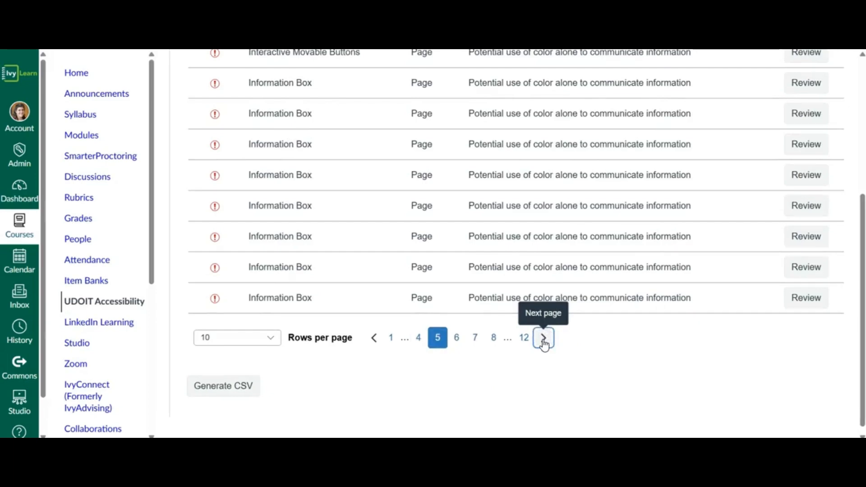
pyautogui.click(801, 297)
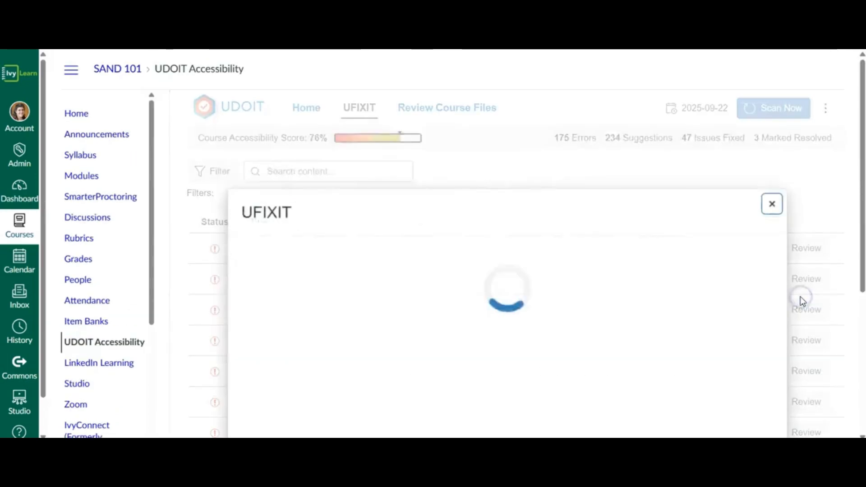
pyautogui.scroll(-5, 687, 275)
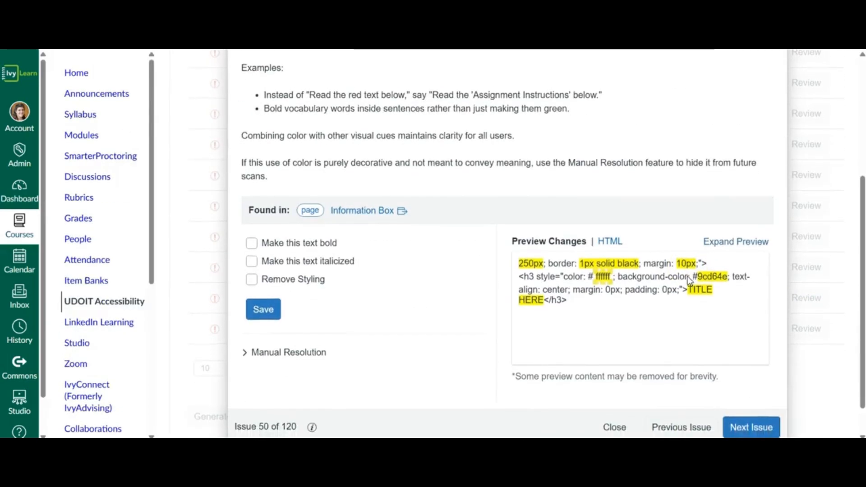
pyautogui.scroll(-1, 687, 276)
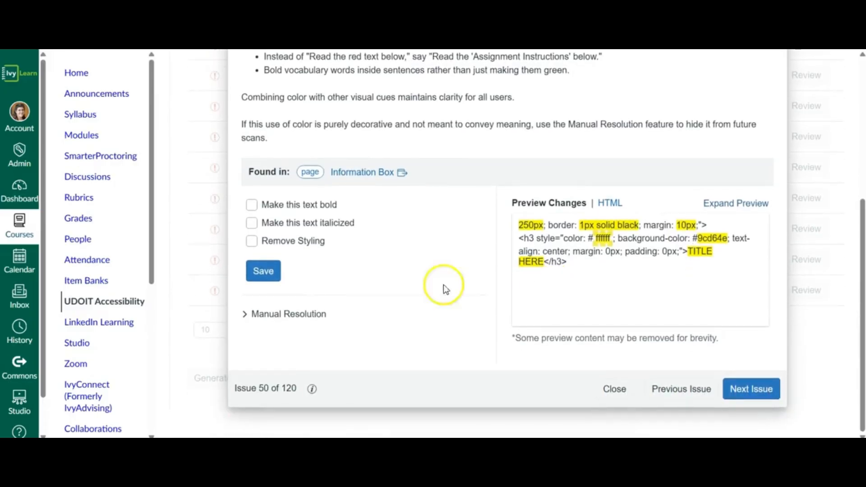
# Expand Manual Resolution for the Information Box issue and read what confirming the content as accessible implies.
pyautogui.click(245, 316)
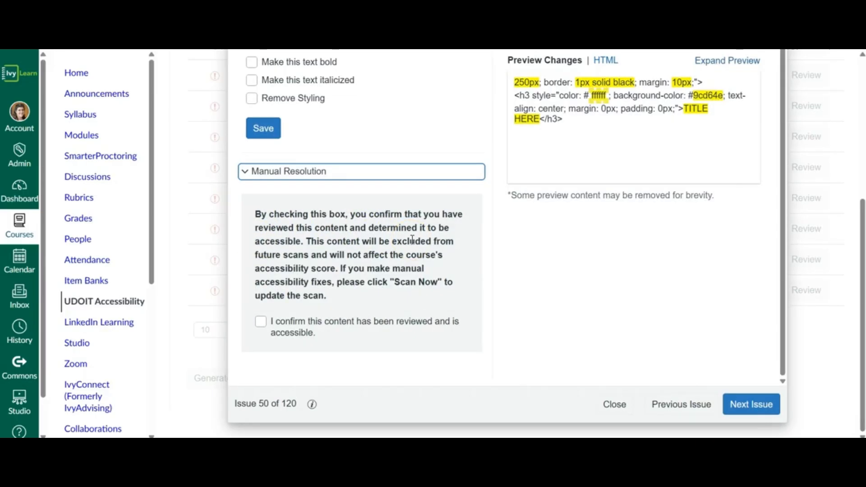
pyautogui.scroll(2, 355, 156)
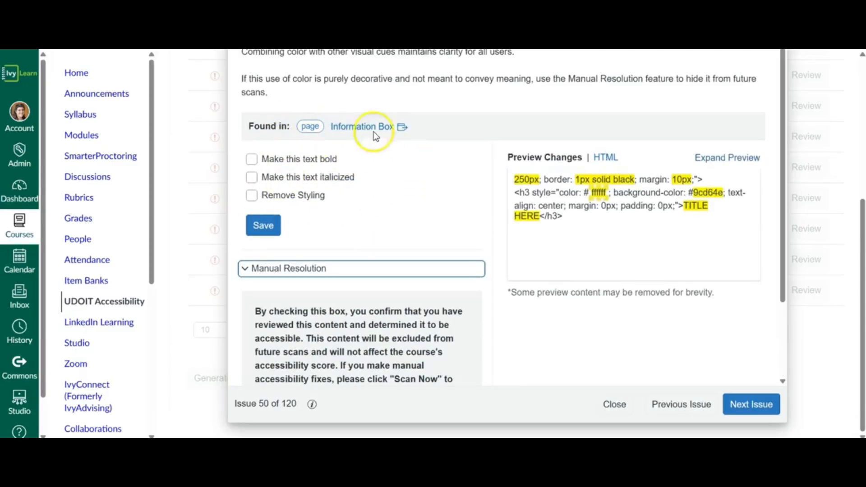
pyautogui.scroll(-1, 359, 211)
pyautogui.scroll(-2, 360, 211)
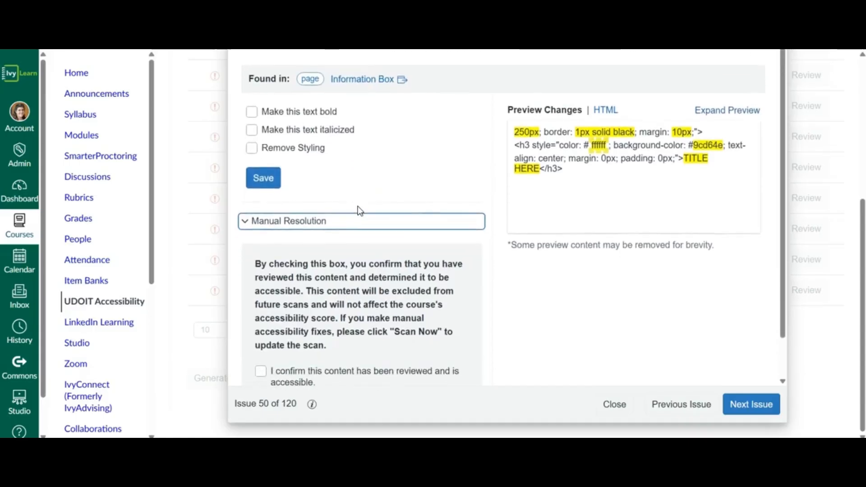
pyautogui.scroll(-1, 360, 210)
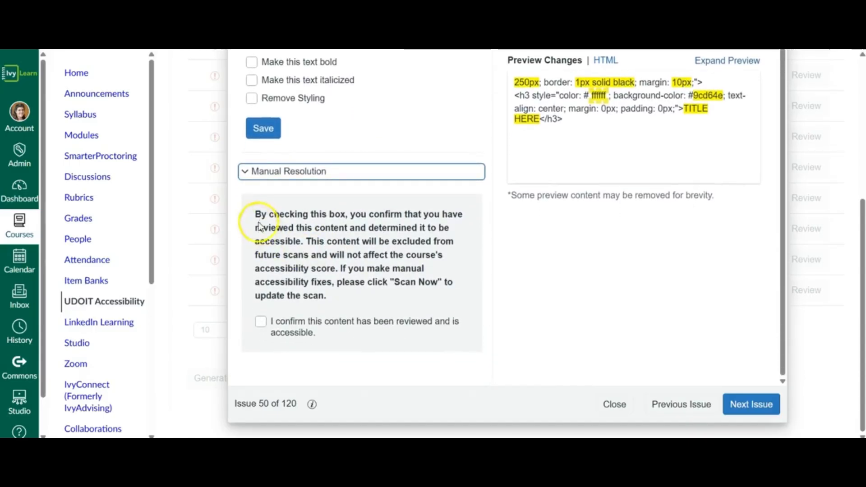
# Confirm that the Information Box content has been reviewed and is accessible, close the issue, and check the course totals in UFIXIT.
pyautogui.click(261, 322)
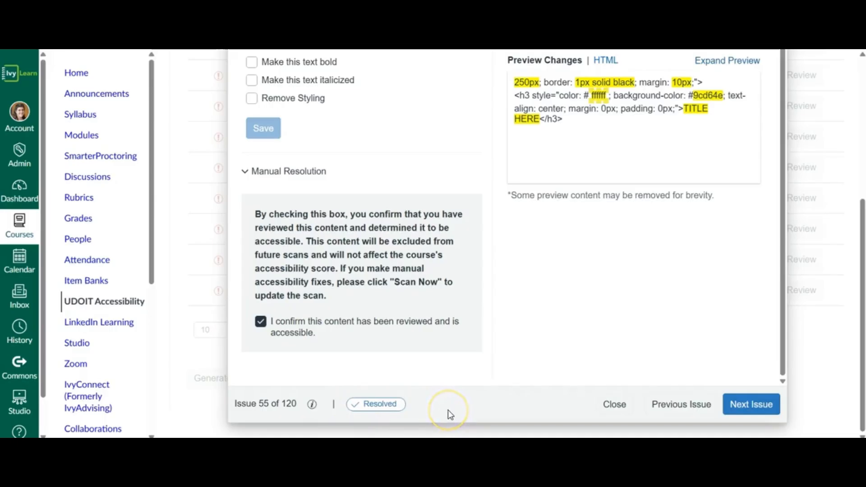
pyautogui.click(615, 405)
pyautogui.scroll(3, 541, 292)
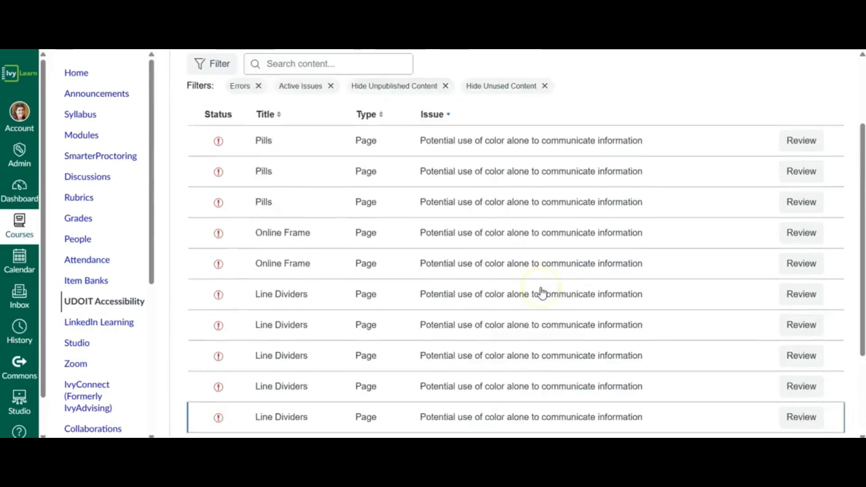
pyautogui.scroll(3, 541, 292)
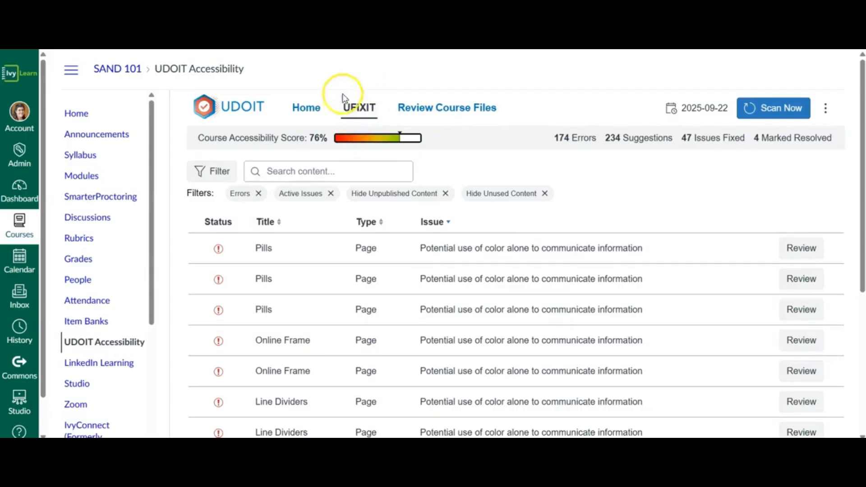
pyautogui.click(356, 110)
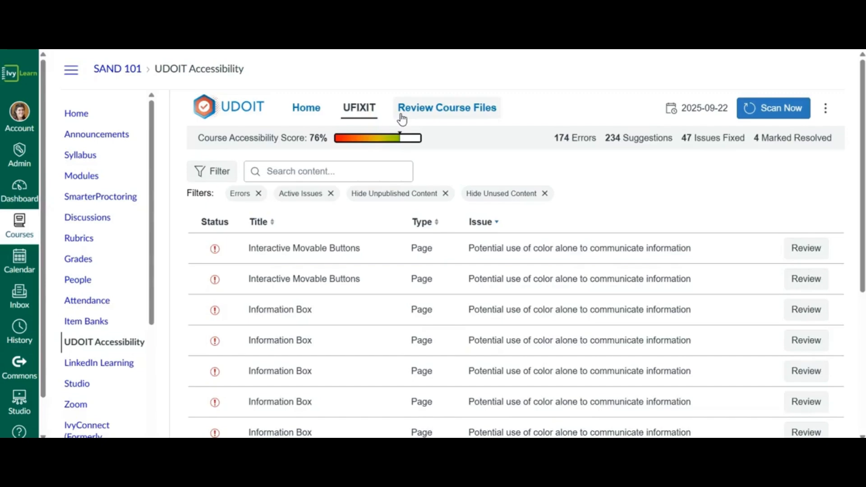
# Open the course files review and look through the listed files and their accessibility issues.
pyautogui.click(402, 118)
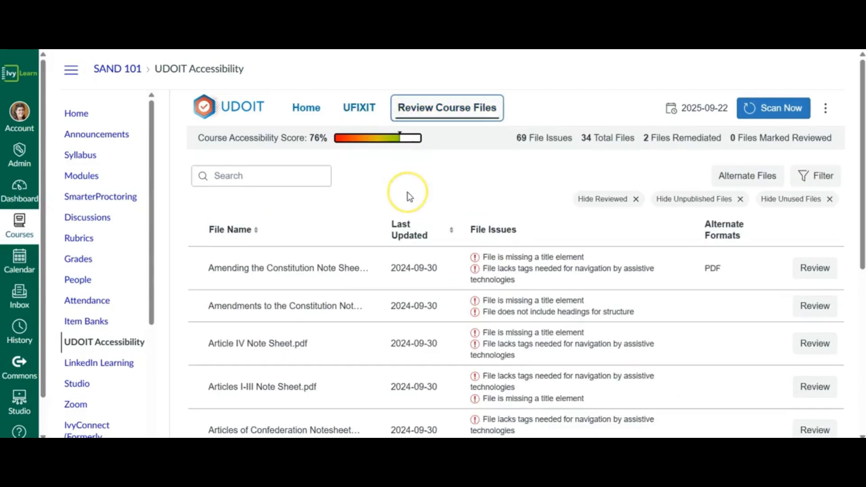
pyautogui.scroll(-2, 409, 196)
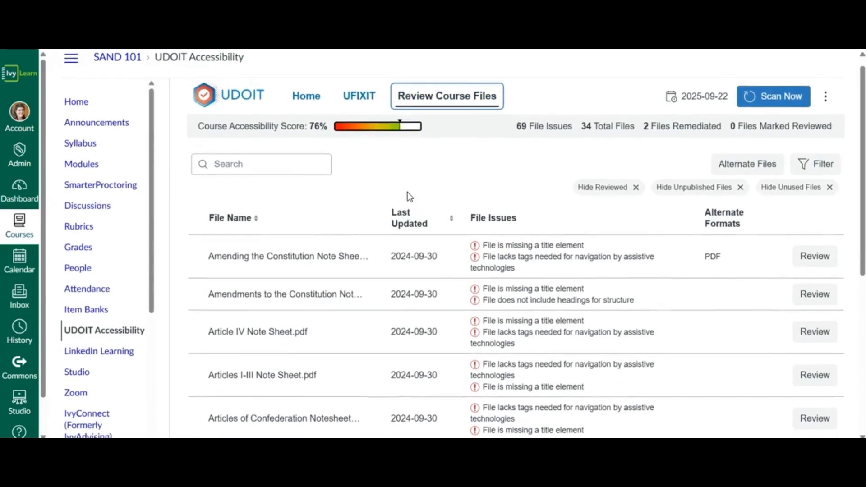
pyautogui.scroll(-5, 409, 196)
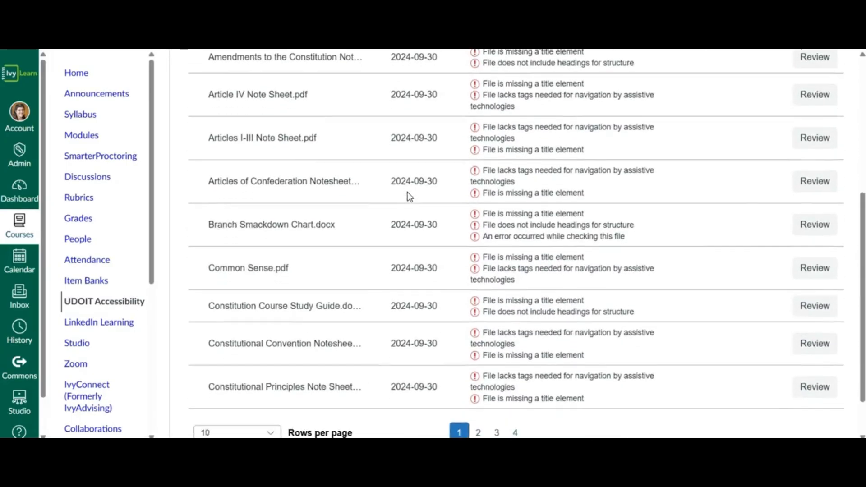
pyautogui.scroll(-1, 409, 196)
pyautogui.click(516, 379)
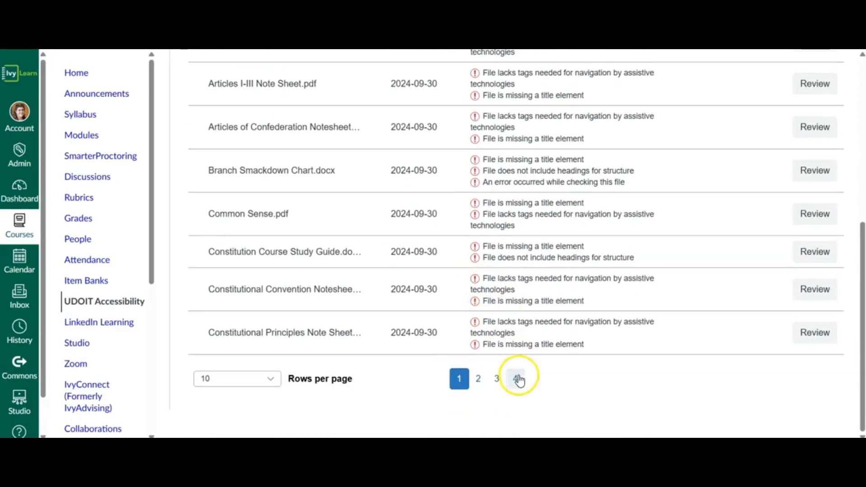
pyautogui.scroll(5, 521, 382)
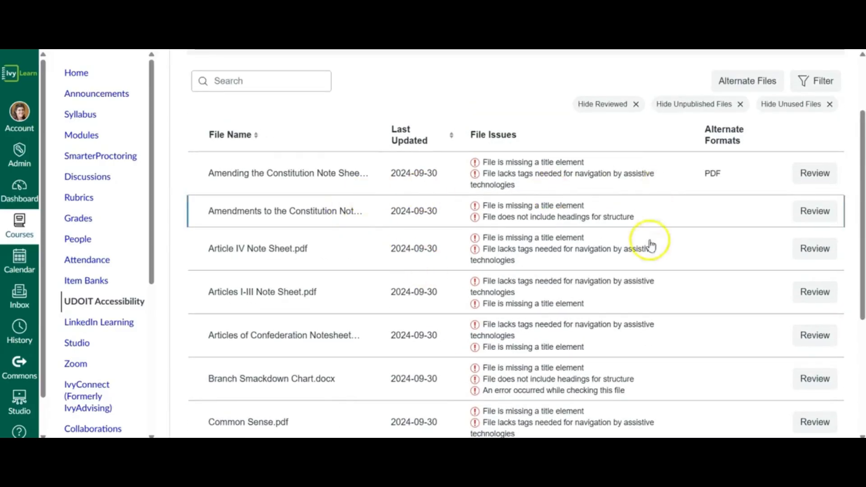
pyautogui.scroll(-2, 636, 388)
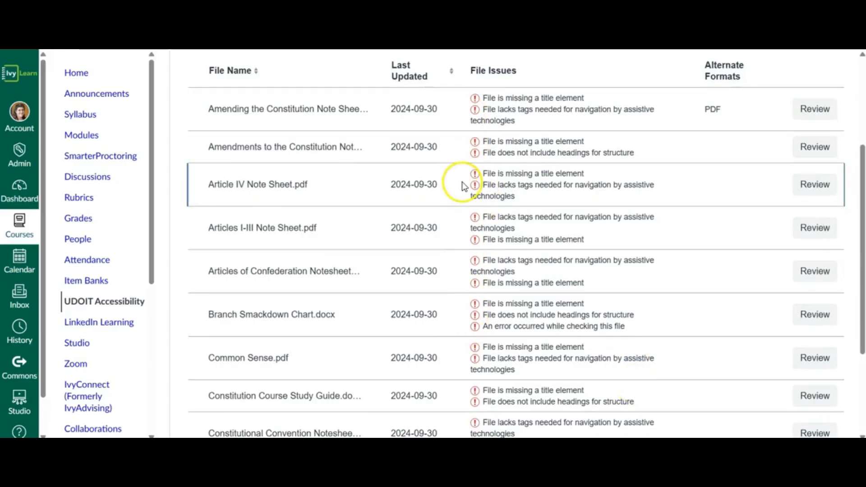
# Open Amendments to the Constitution Note Sheet.docx for review and request its Canvas Page and Auto Tagged PDF alternate formats.
pyautogui.click(811, 151)
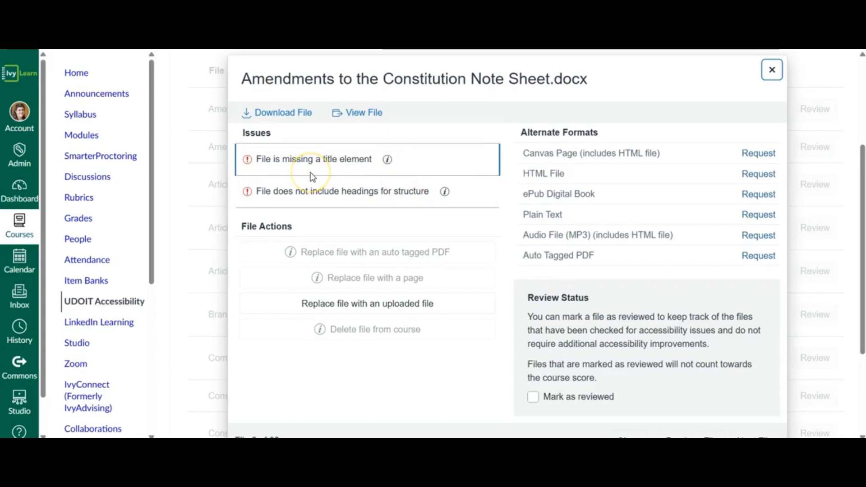
pyautogui.click(310, 193)
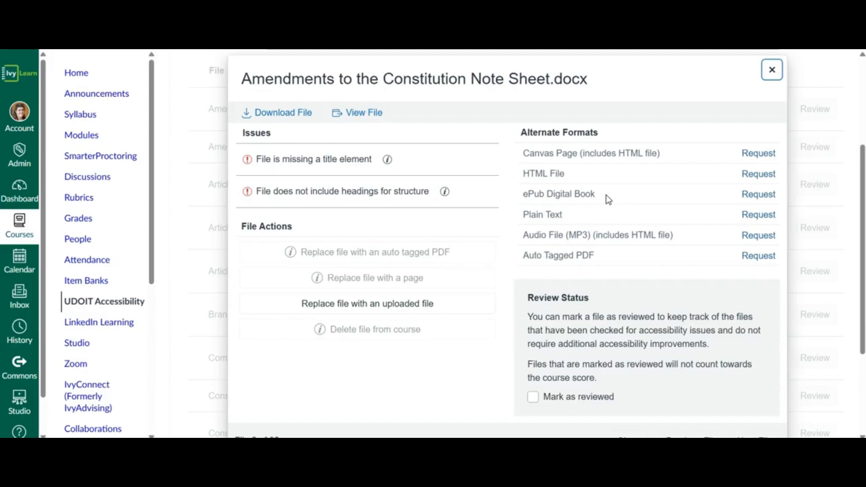
pyautogui.click(610, 220)
pyautogui.click(611, 233)
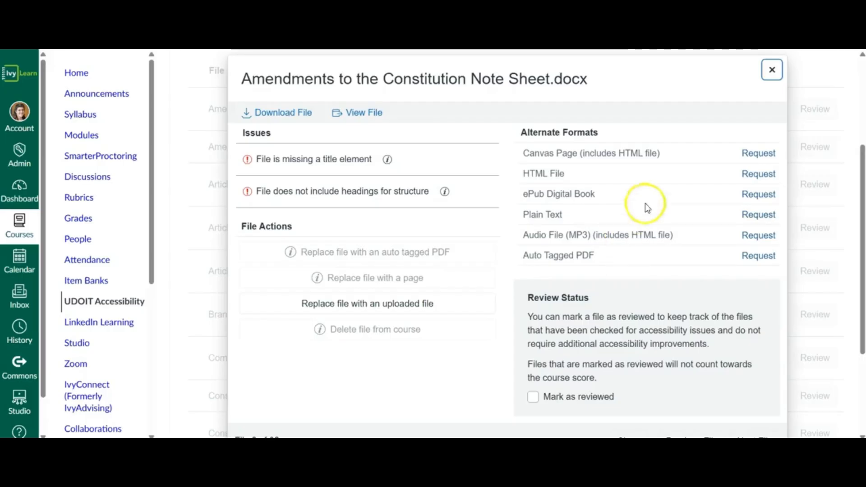
pyautogui.click(751, 157)
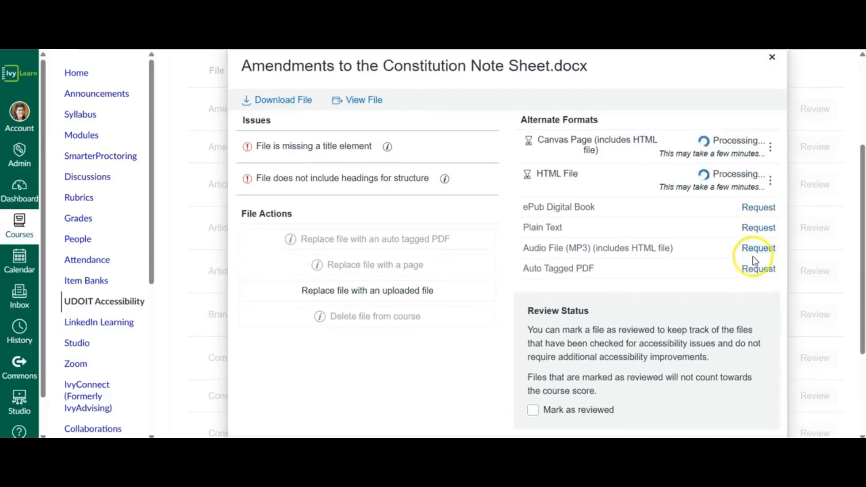
pyautogui.click(752, 268)
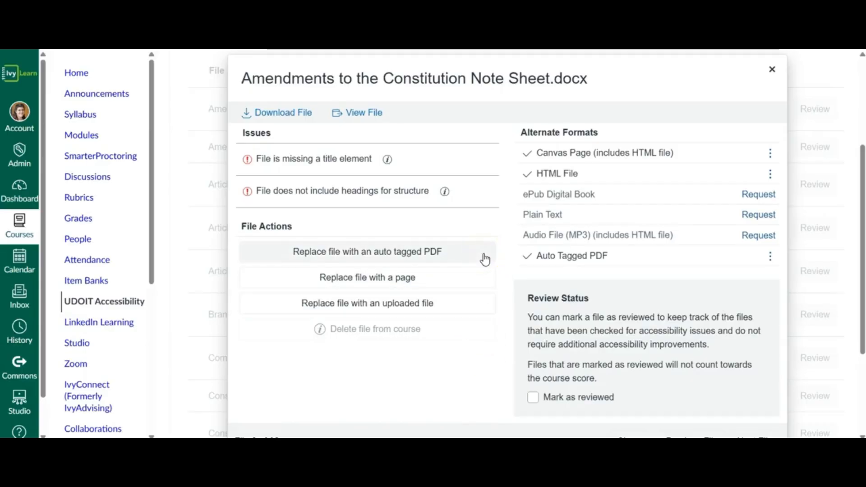
# Open the option to replace the note sheet with an auto tagged PDF and examine the PDF preview.
pyautogui.click(472, 290)
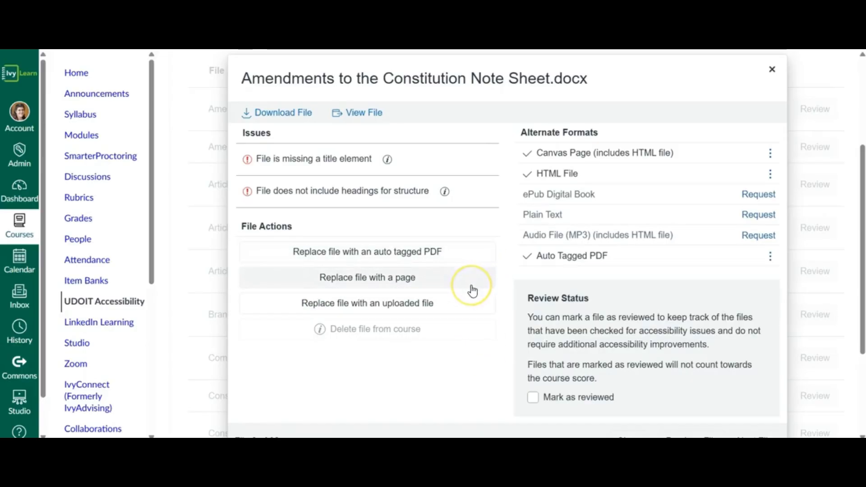
pyautogui.click(468, 312)
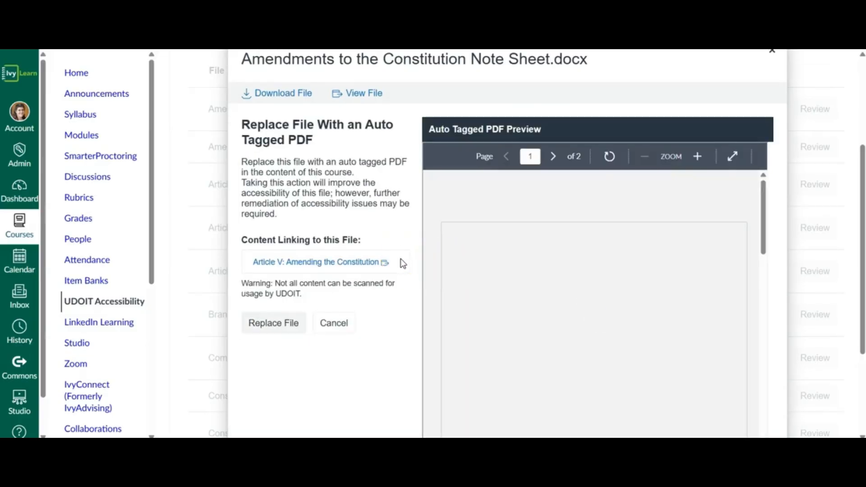
pyautogui.click(502, 278)
pyautogui.scroll(-5, 504, 278)
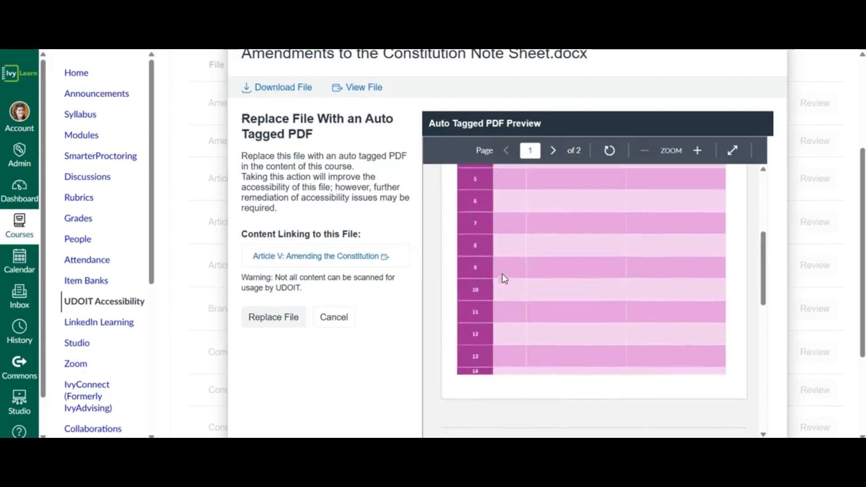
pyautogui.scroll(-3, 502, 277)
pyautogui.scroll(8, 502, 277)
# Review the content linking to the note sheet, replace the file with the auto tagged PDF, and close the file review.
pyautogui.click(407, 194)
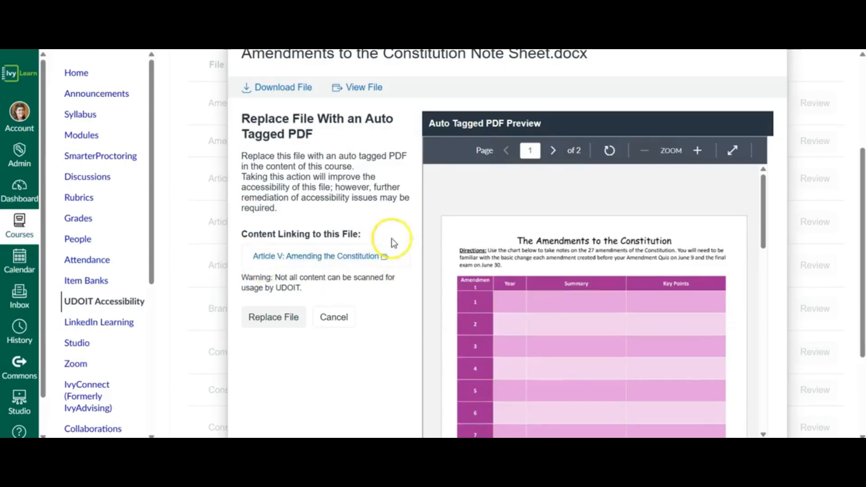
pyautogui.scroll(-1, 411, 287)
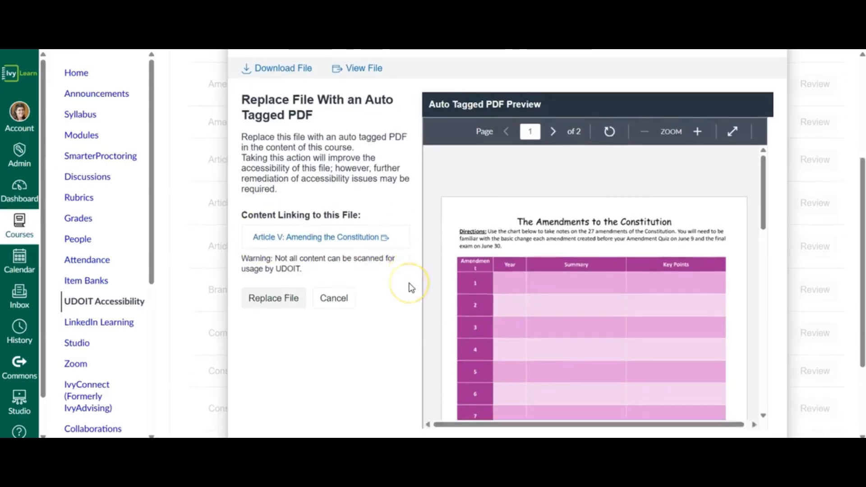
pyautogui.scroll(-2, 411, 287)
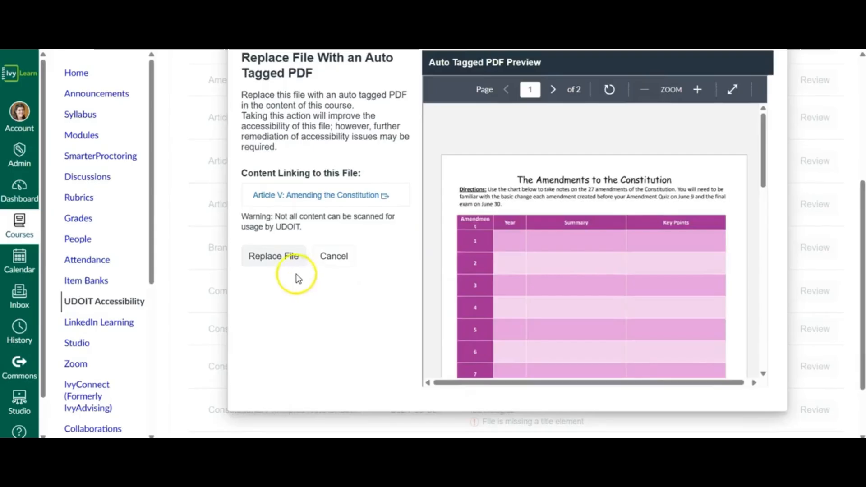
pyautogui.scroll(4, 403, 263)
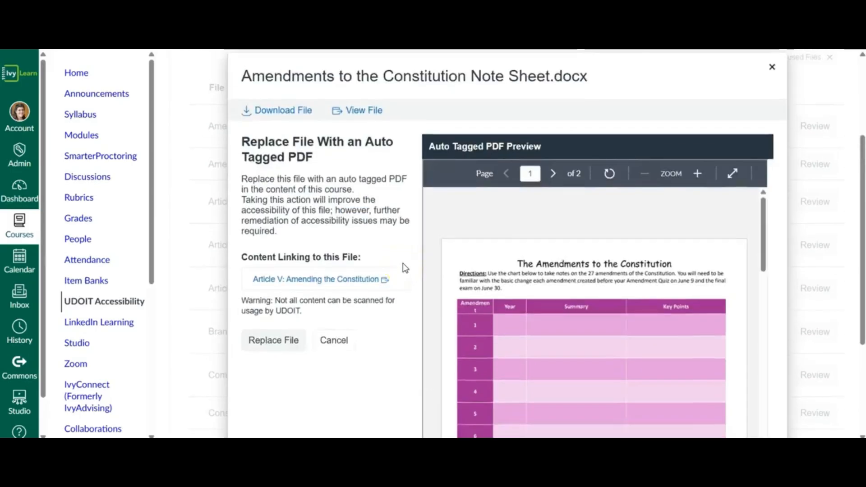
pyautogui.scroll(-2, 402, 263)
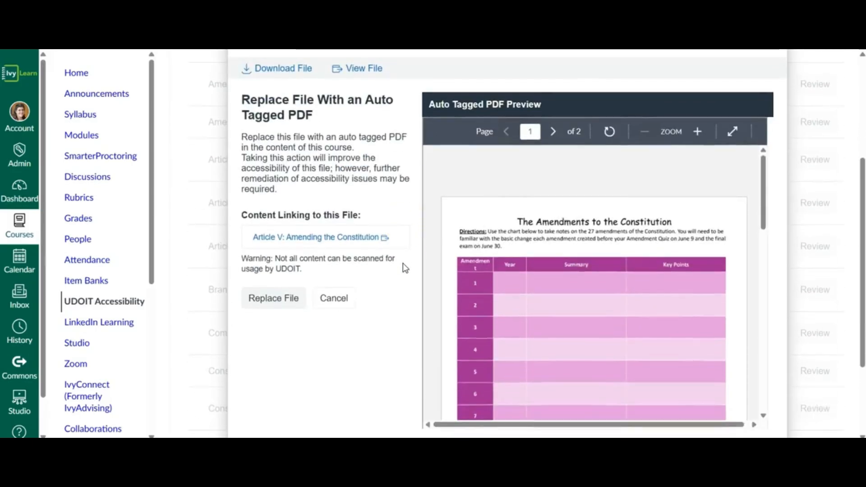
pyautogui.click(292, 300)
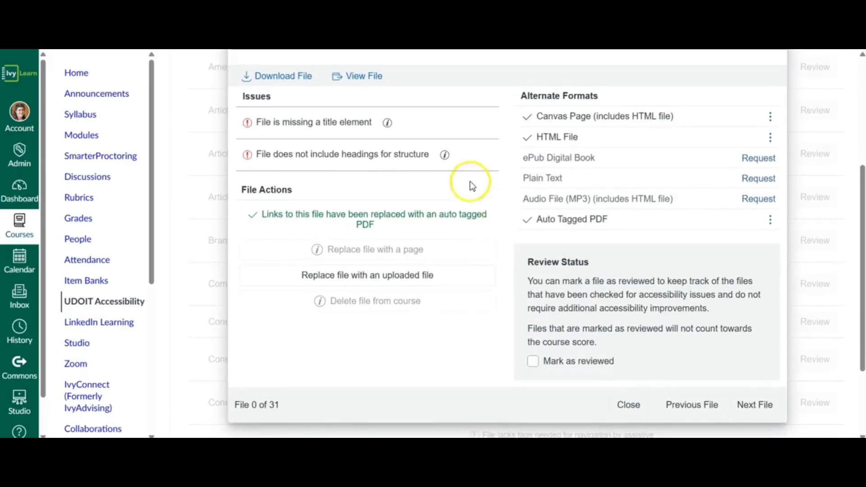
pyautogui.click(625, 407)
# Check the course file list for the replaced note sheet and review the file issue and remediation totals.
pyautogui.scroll(2, 403, 328)
pyautogui.scroll(-3, 403, 328)
pyautogui.scroll(-1, 404, 332)
pyautogui.scroll(4, 404, 332)
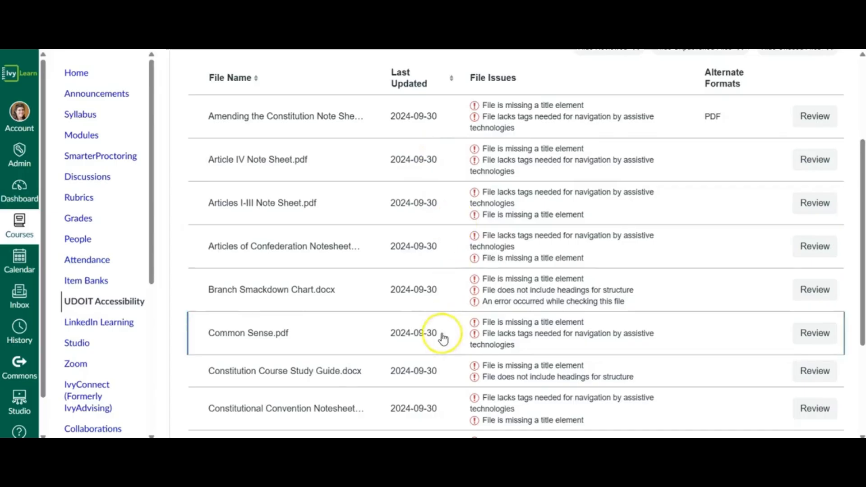
pyautogui.scroll(3, 441, 338)
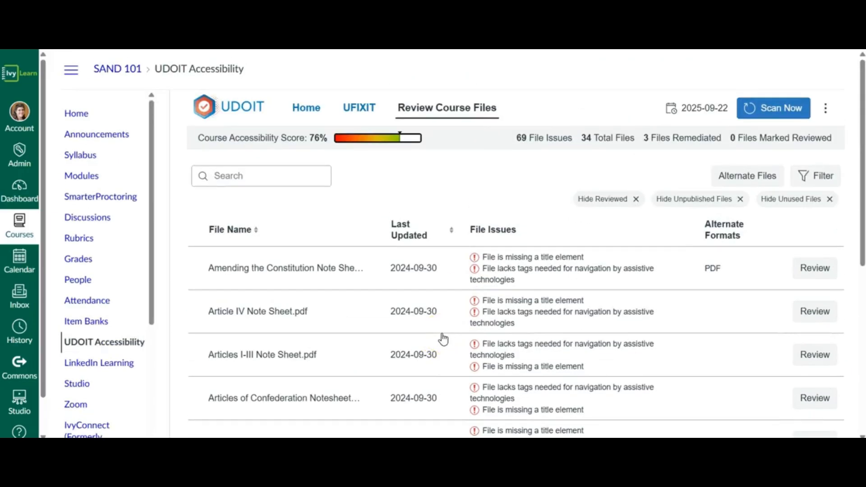
pyautogui.scroll(4, 510, 206)
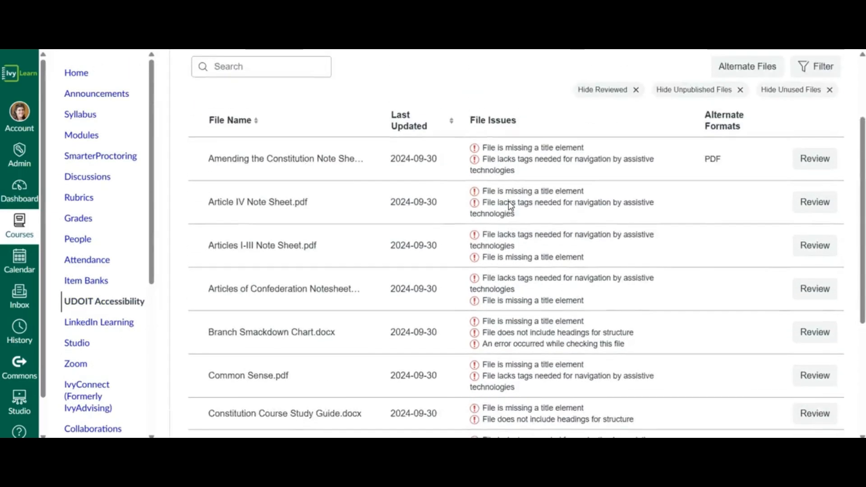
# Leave the course file review, go to the SAND 101 course home page, and switch to Student View.
pyautogui.scroll(3, 510, 206)
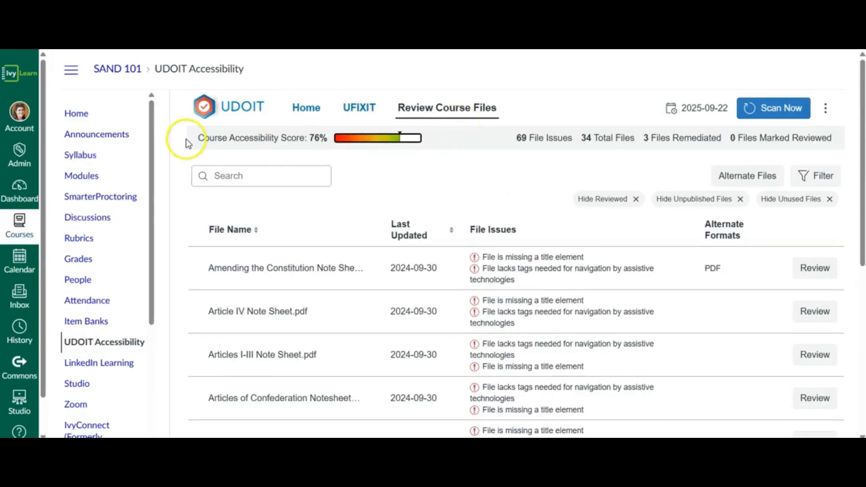
pyautogui.click(83, 116)
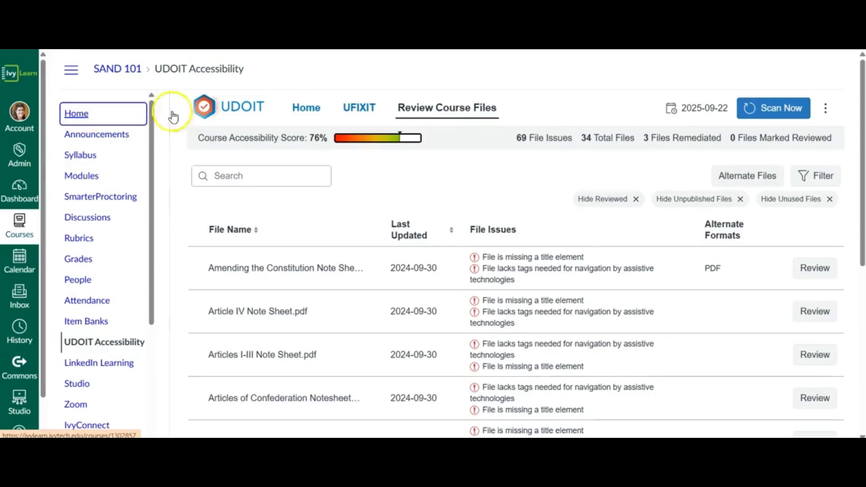
pyautogui.click(664, 81)
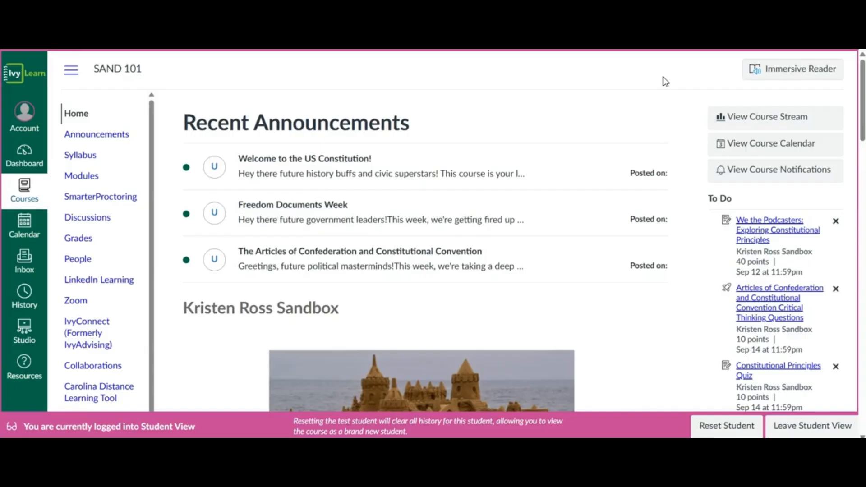
# Look over the SAND 101 home page as a student, from the recent announcements to the welcome section.
pyautogui.scroll(-2, 663, 77)
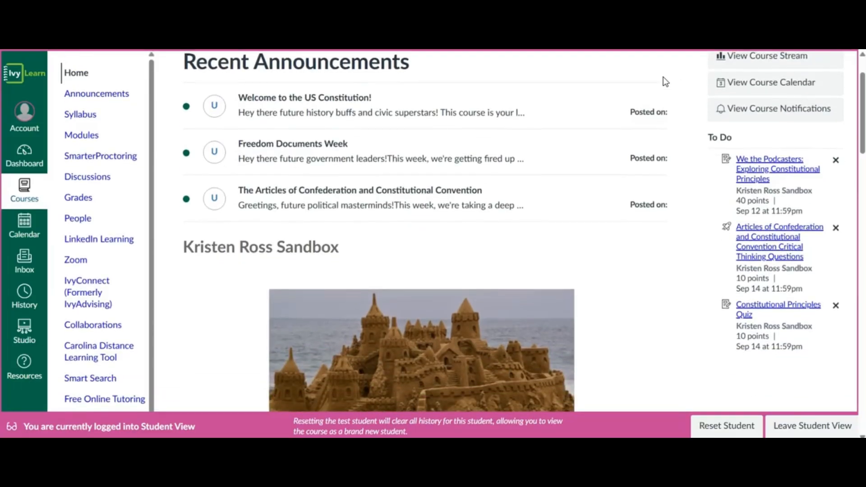
pyautogui.scroll(2, 663, 78)
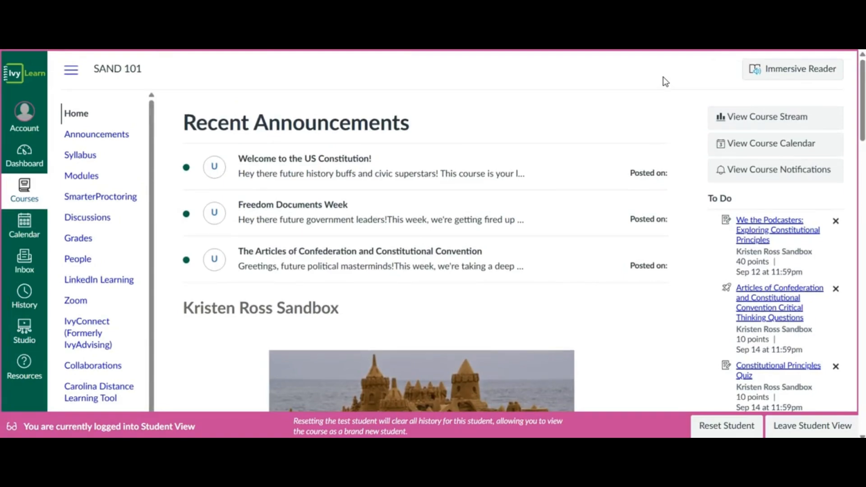
pyautogui.scroll(-1, 663, 77)
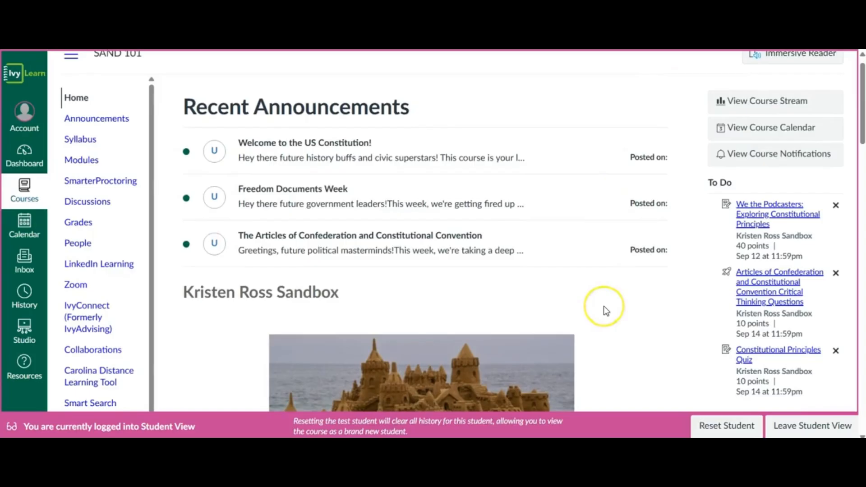
pyautogui.scroll(-5, 605, 310)
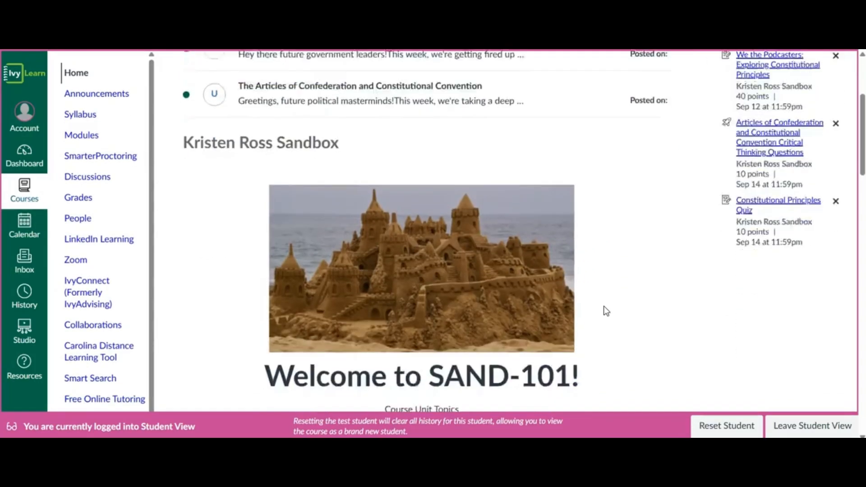
pyautogui.scroll(-5, 605, 311)
pyautogui.scroll(10, 605, 311)
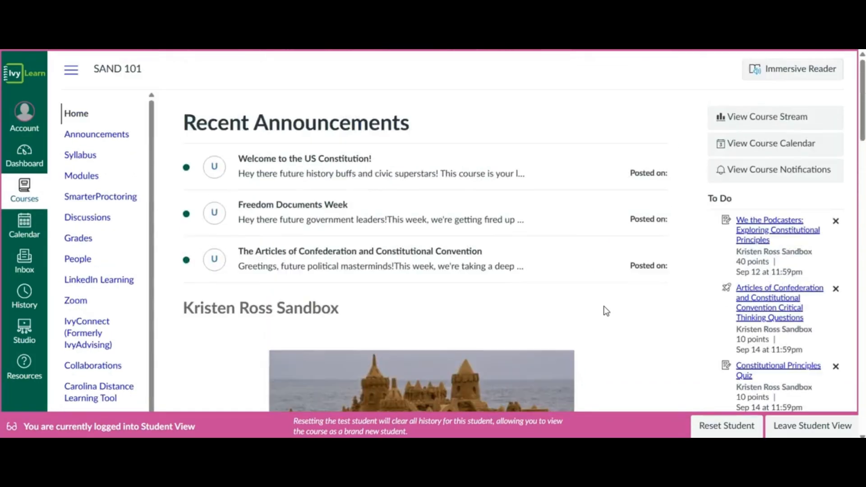